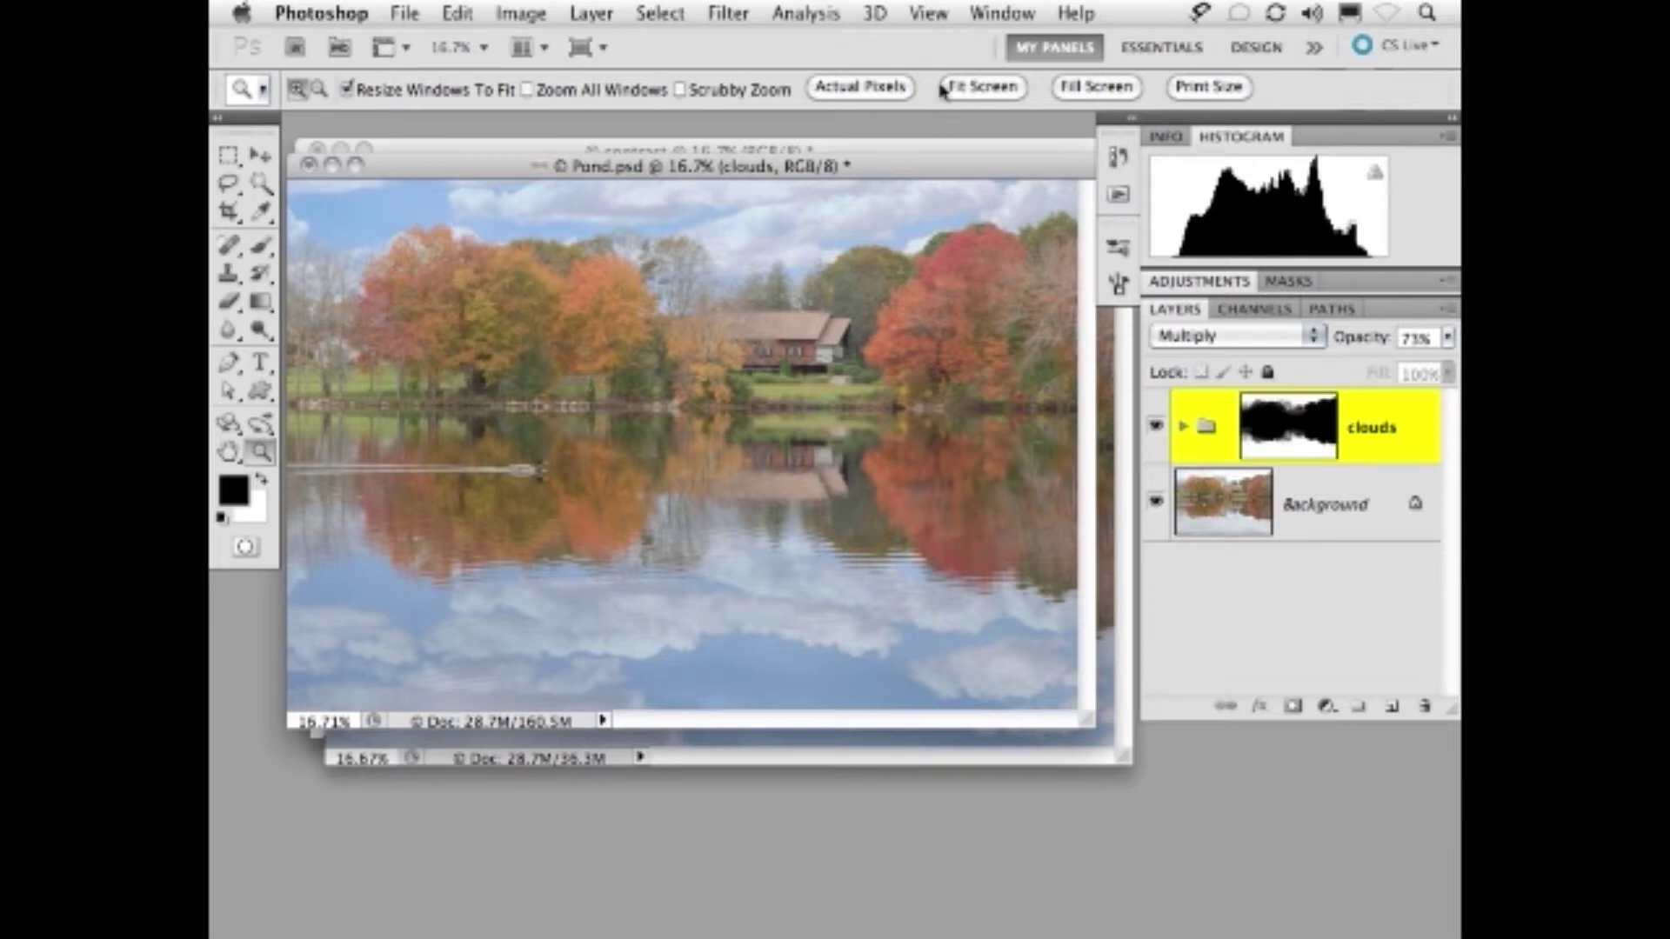
# - Bring the contrast document to the front and zoom in on the shoreline trees
pyautogui.click(1000, 13)
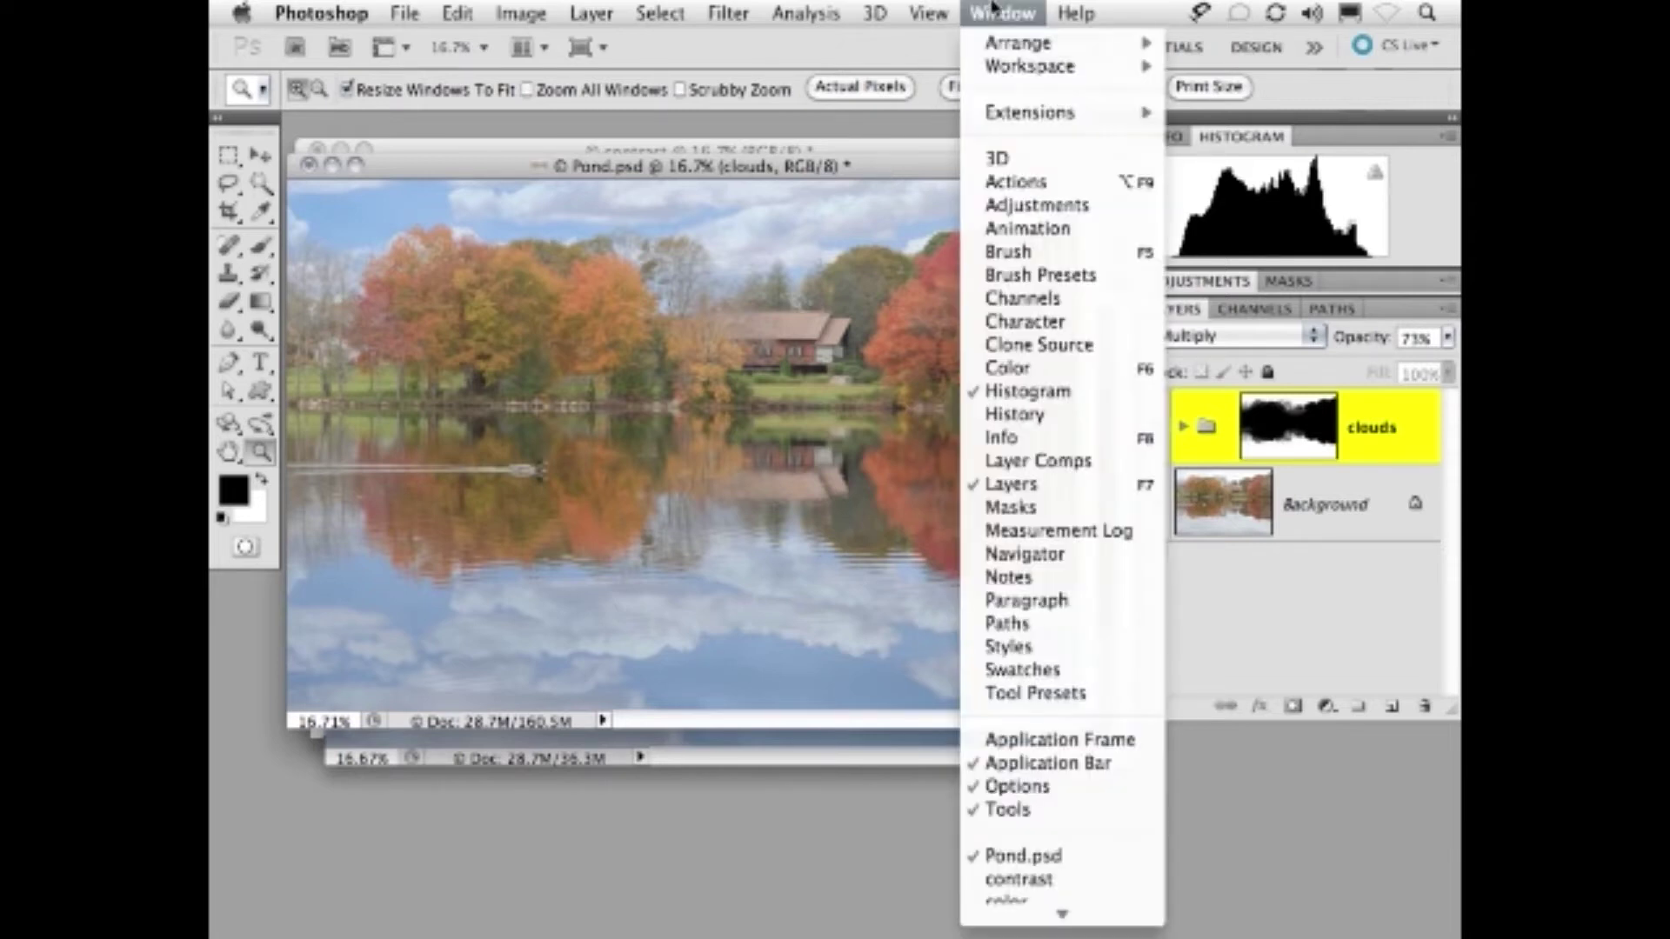
pyautogui.click(1098, 880)
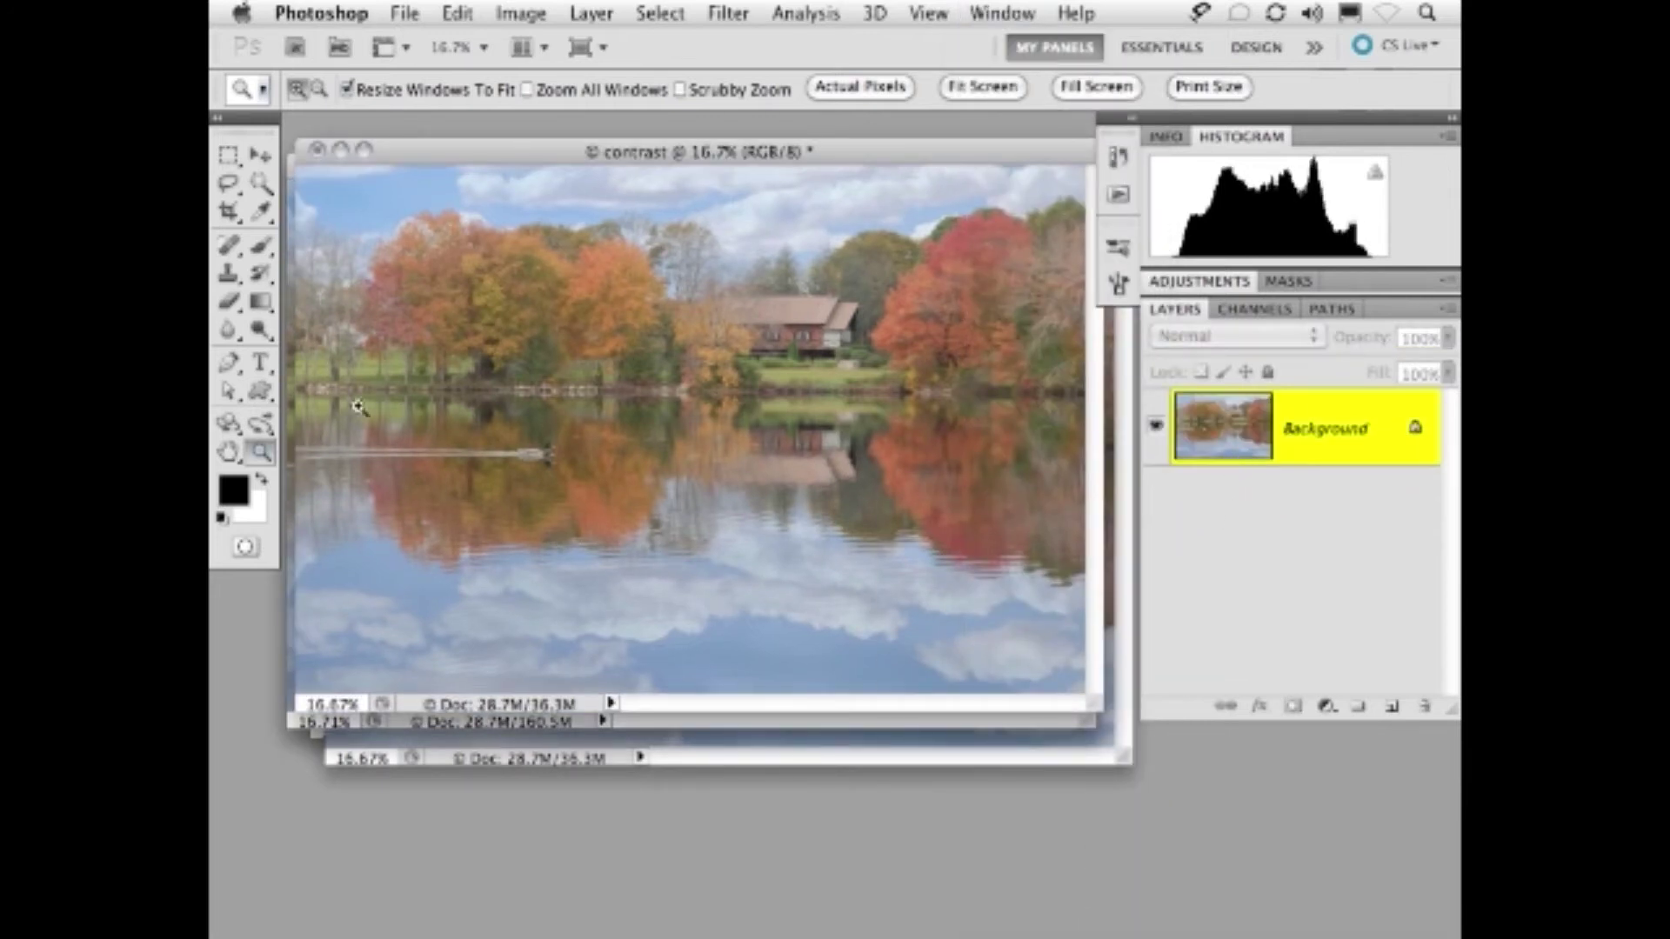
pyautogui.moveTo(380, 188); pyautogui.dragTo(713, 466)
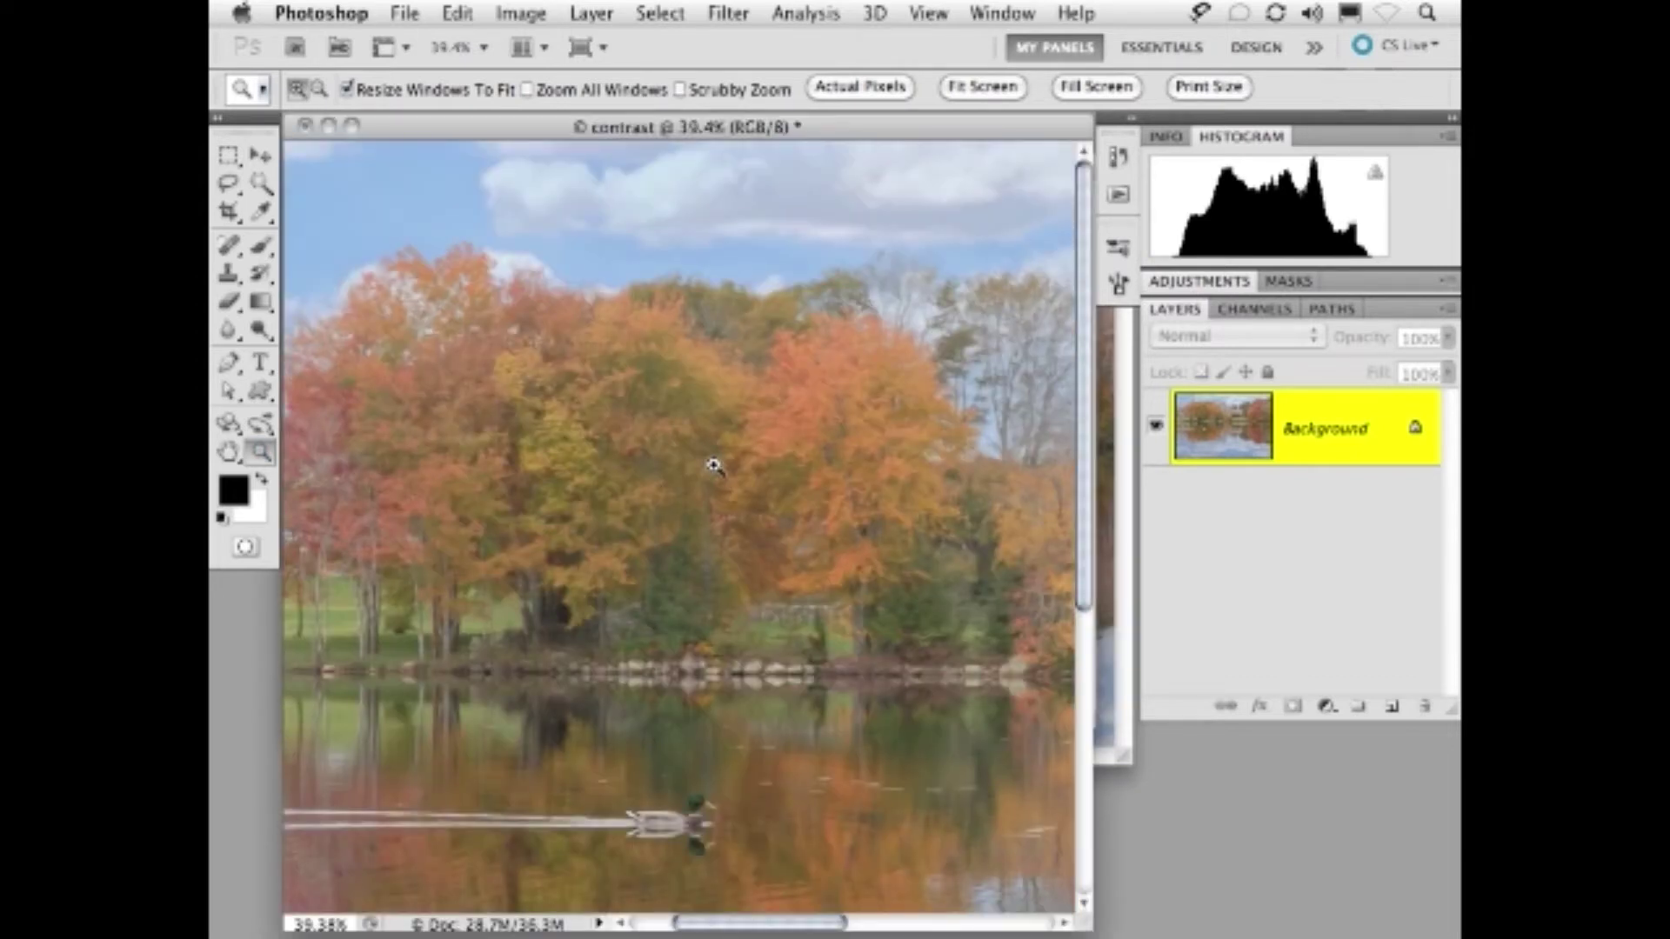
# - Compare the Blue, Green and Red channels individually, ending with Blue selected
pyautogui.click(1260, 313)
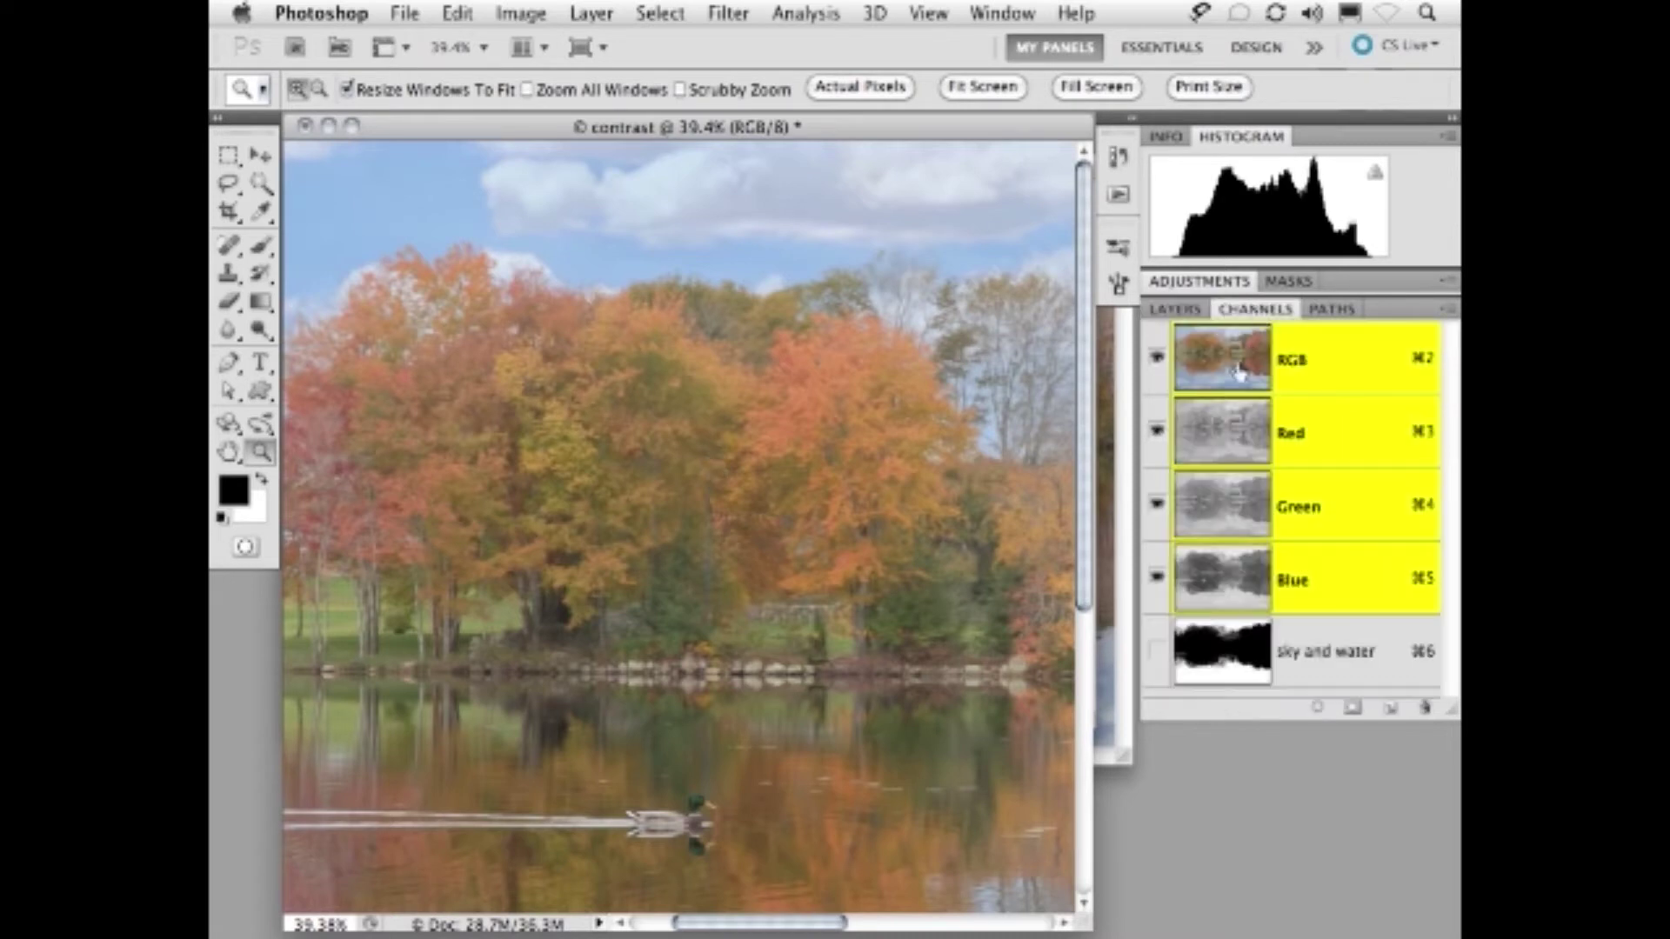
pyautogui.click(1224, 583)
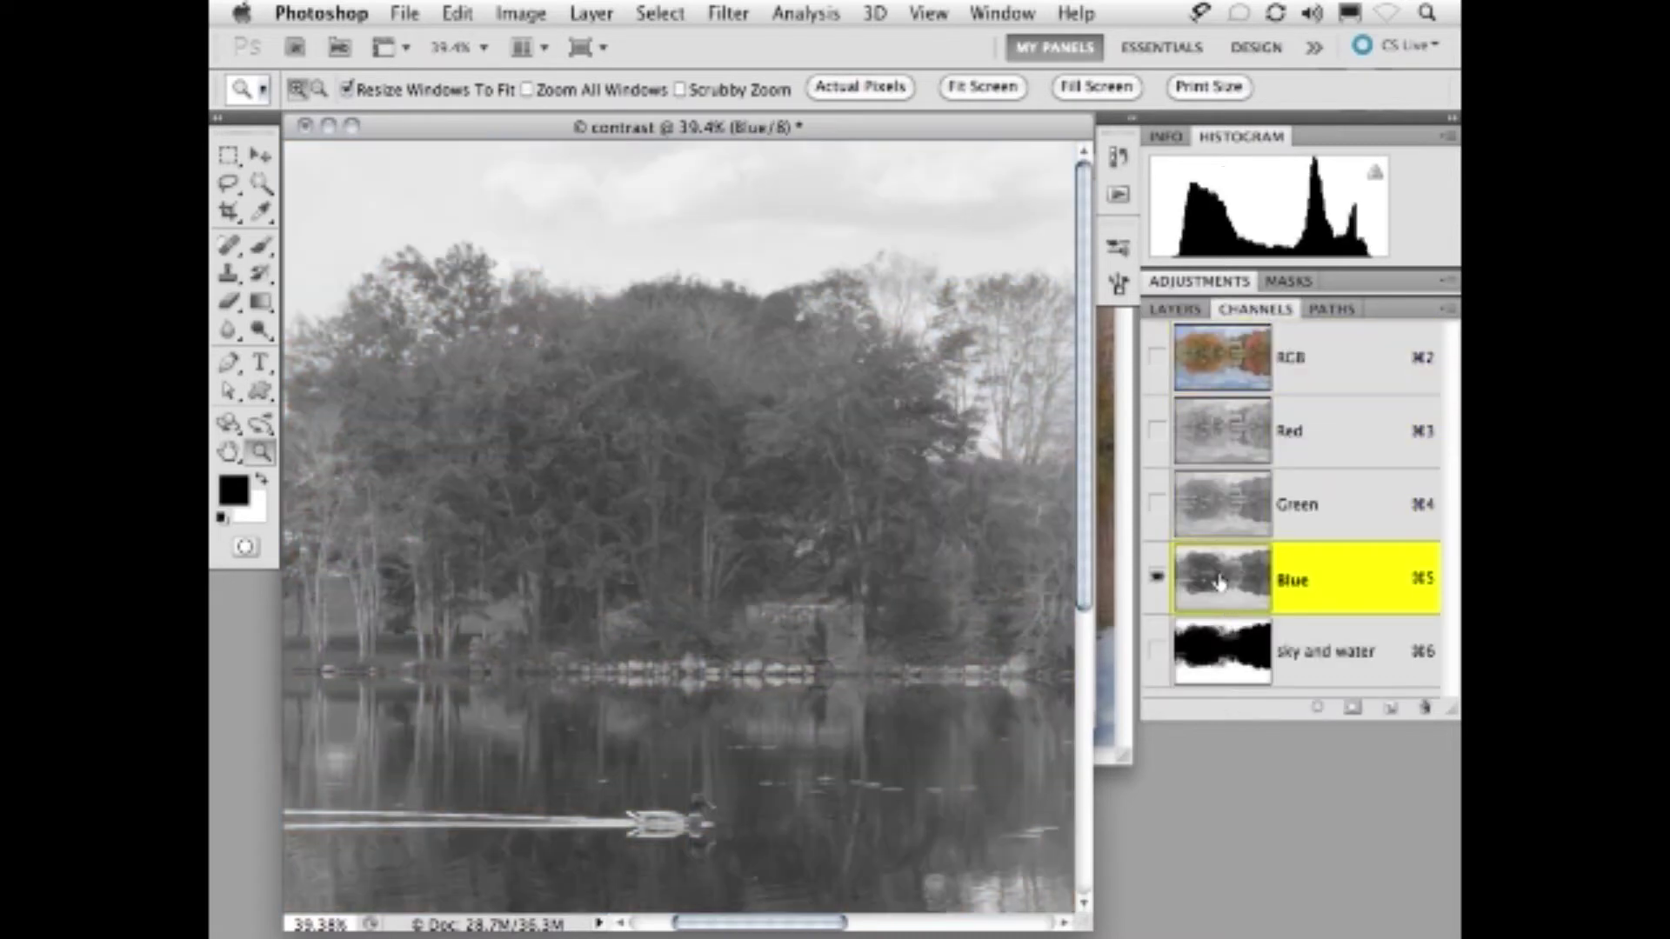
pyautogui.click(1216, 512)
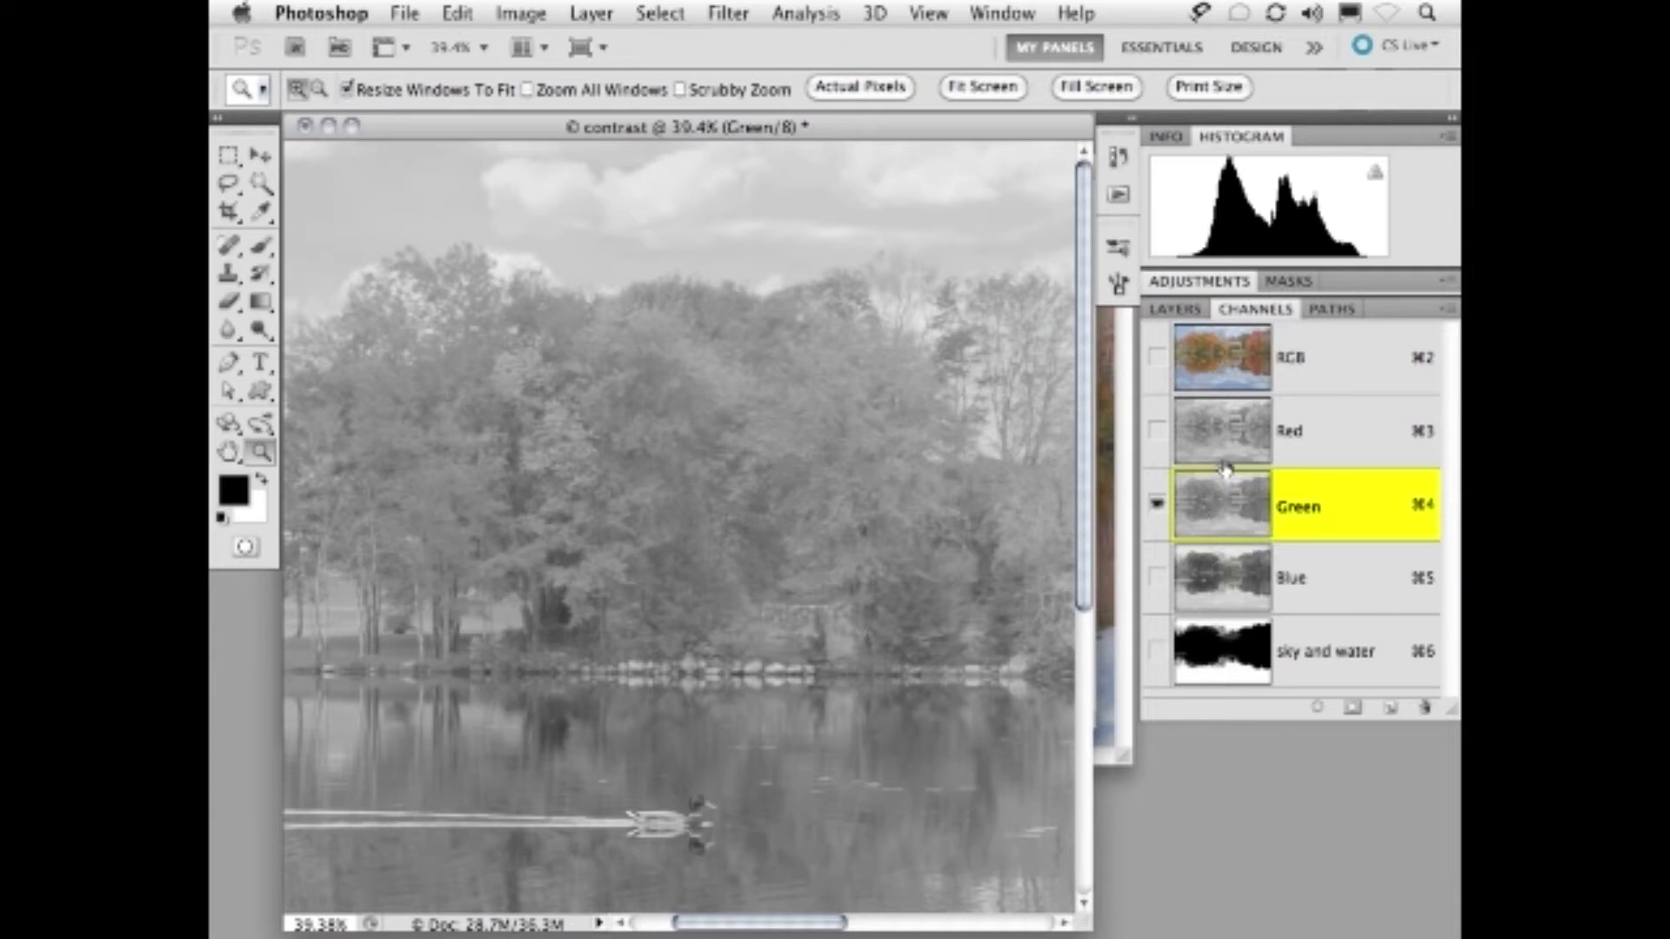
pyautogui.click(1222, 431)
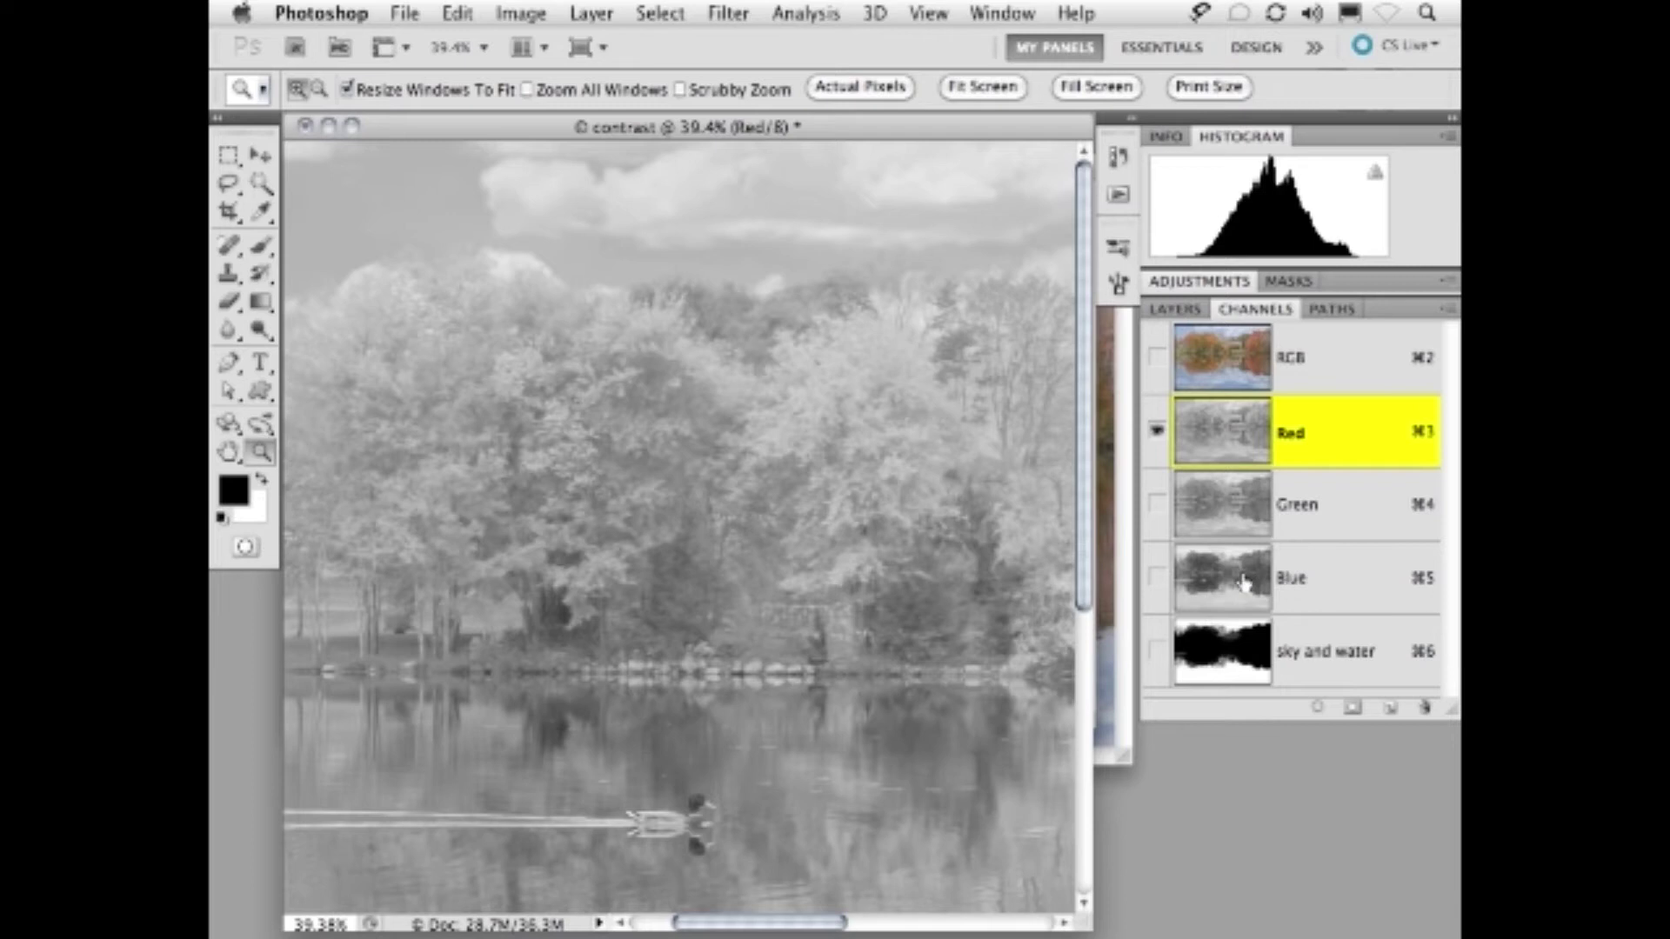
pyautogui.click(1213, 580)
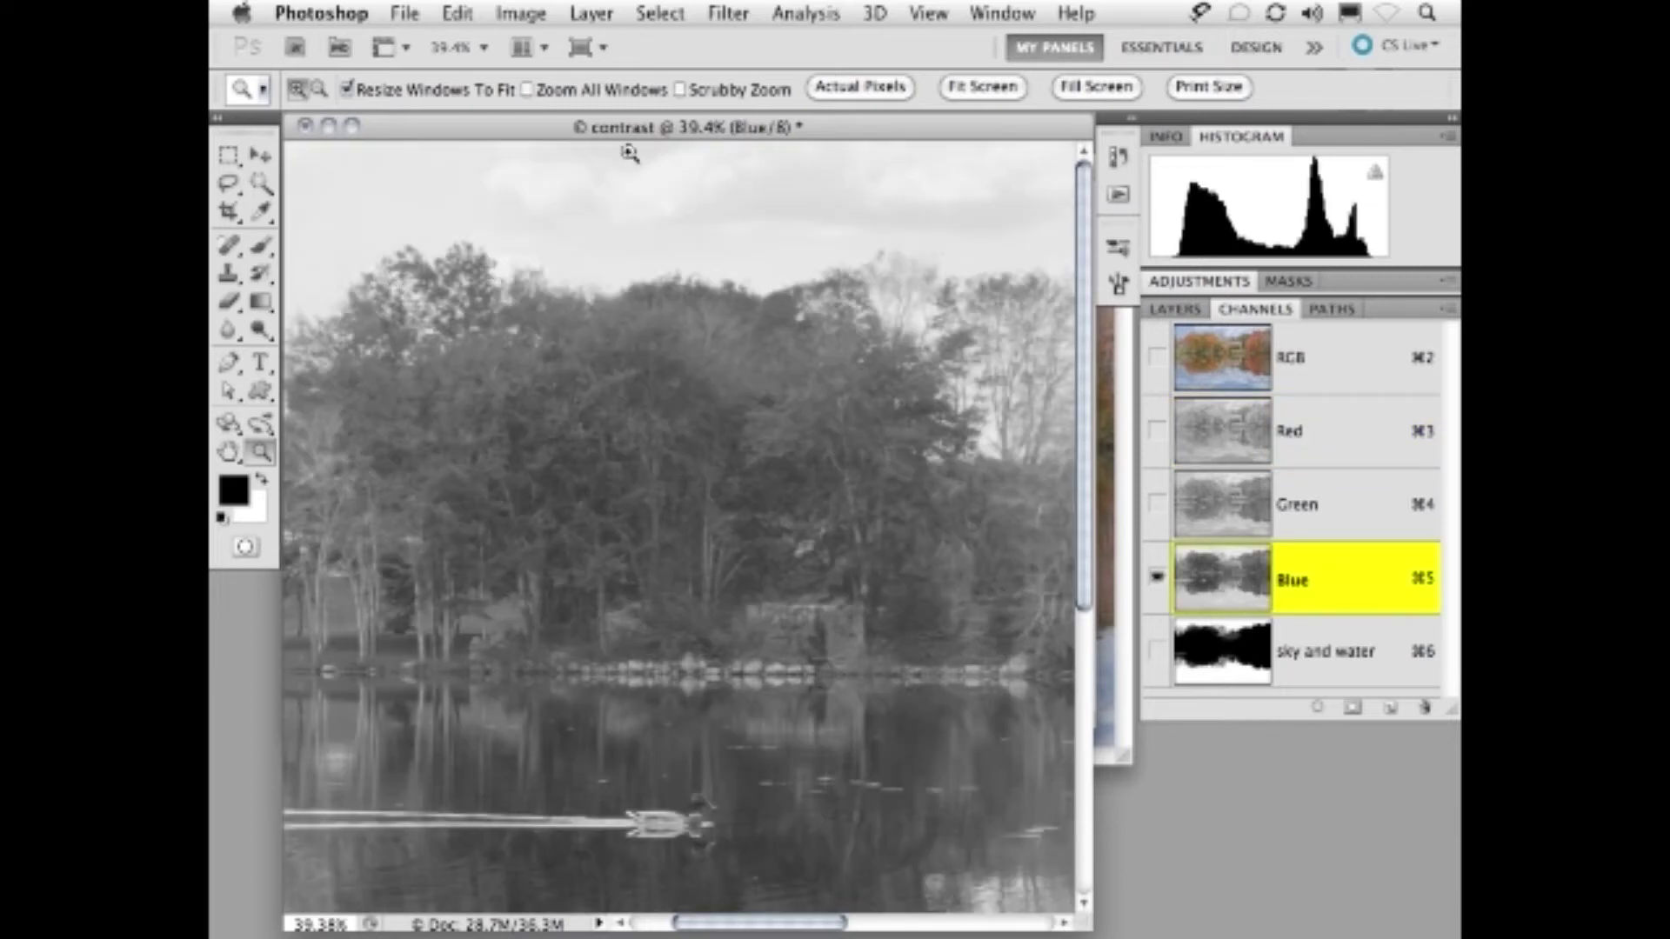
# - Apply Image the Red channel into Blue with Lighten blending at 65% opacity
pyautogui.click(517, 14)
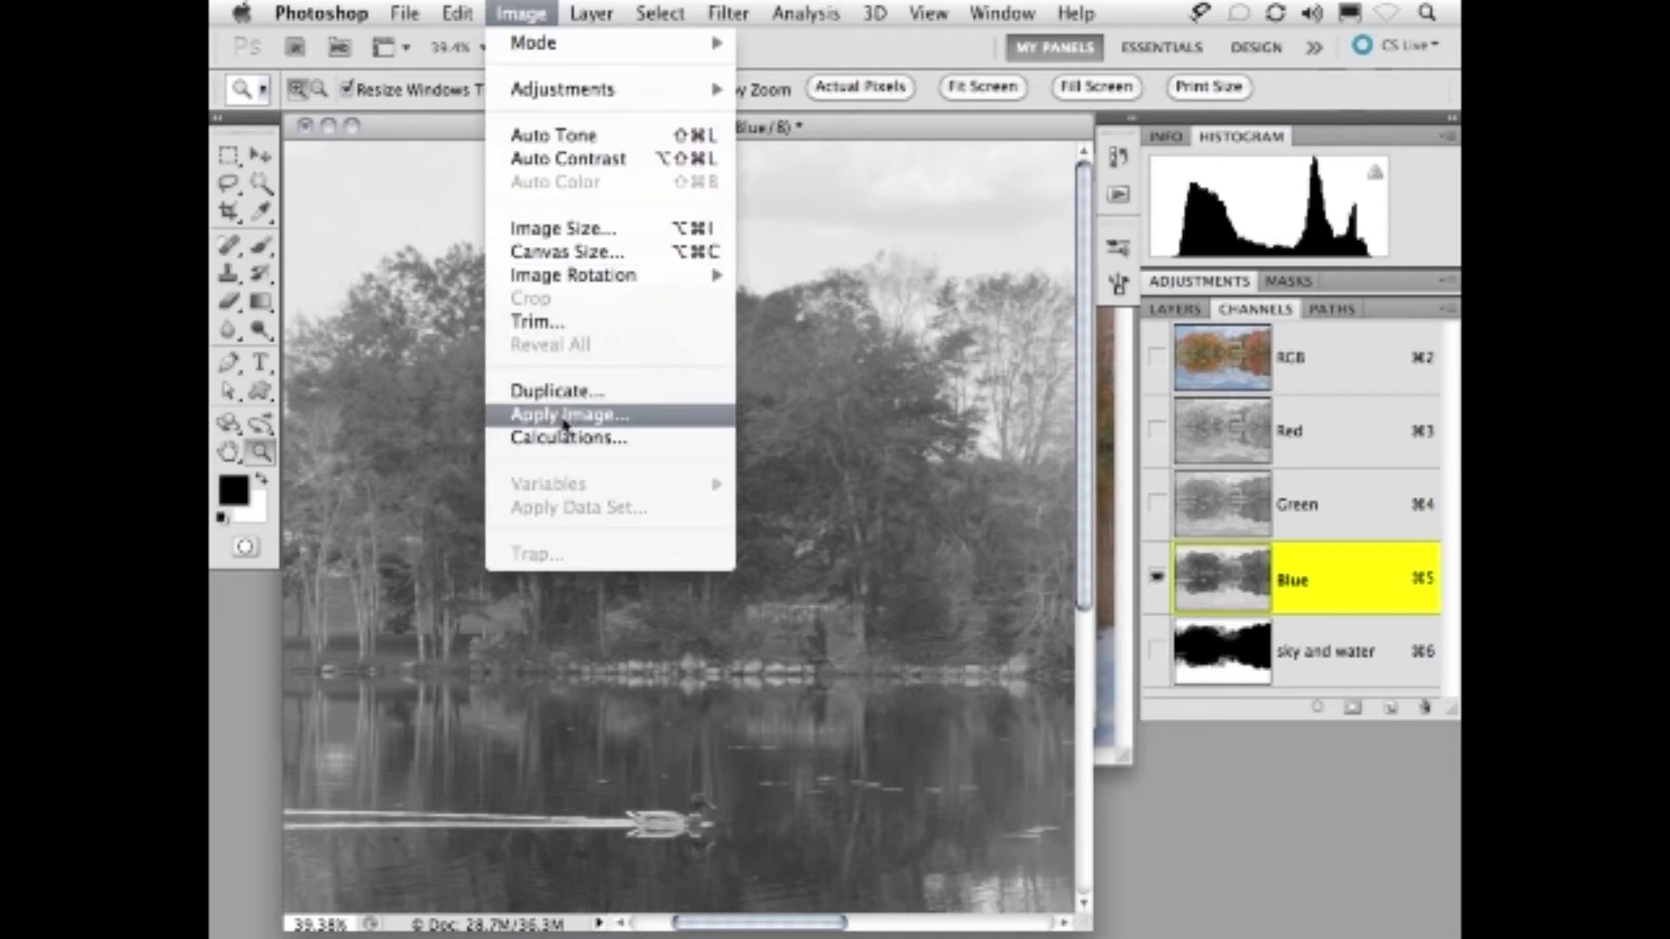
pyautogui.click(566, 418)
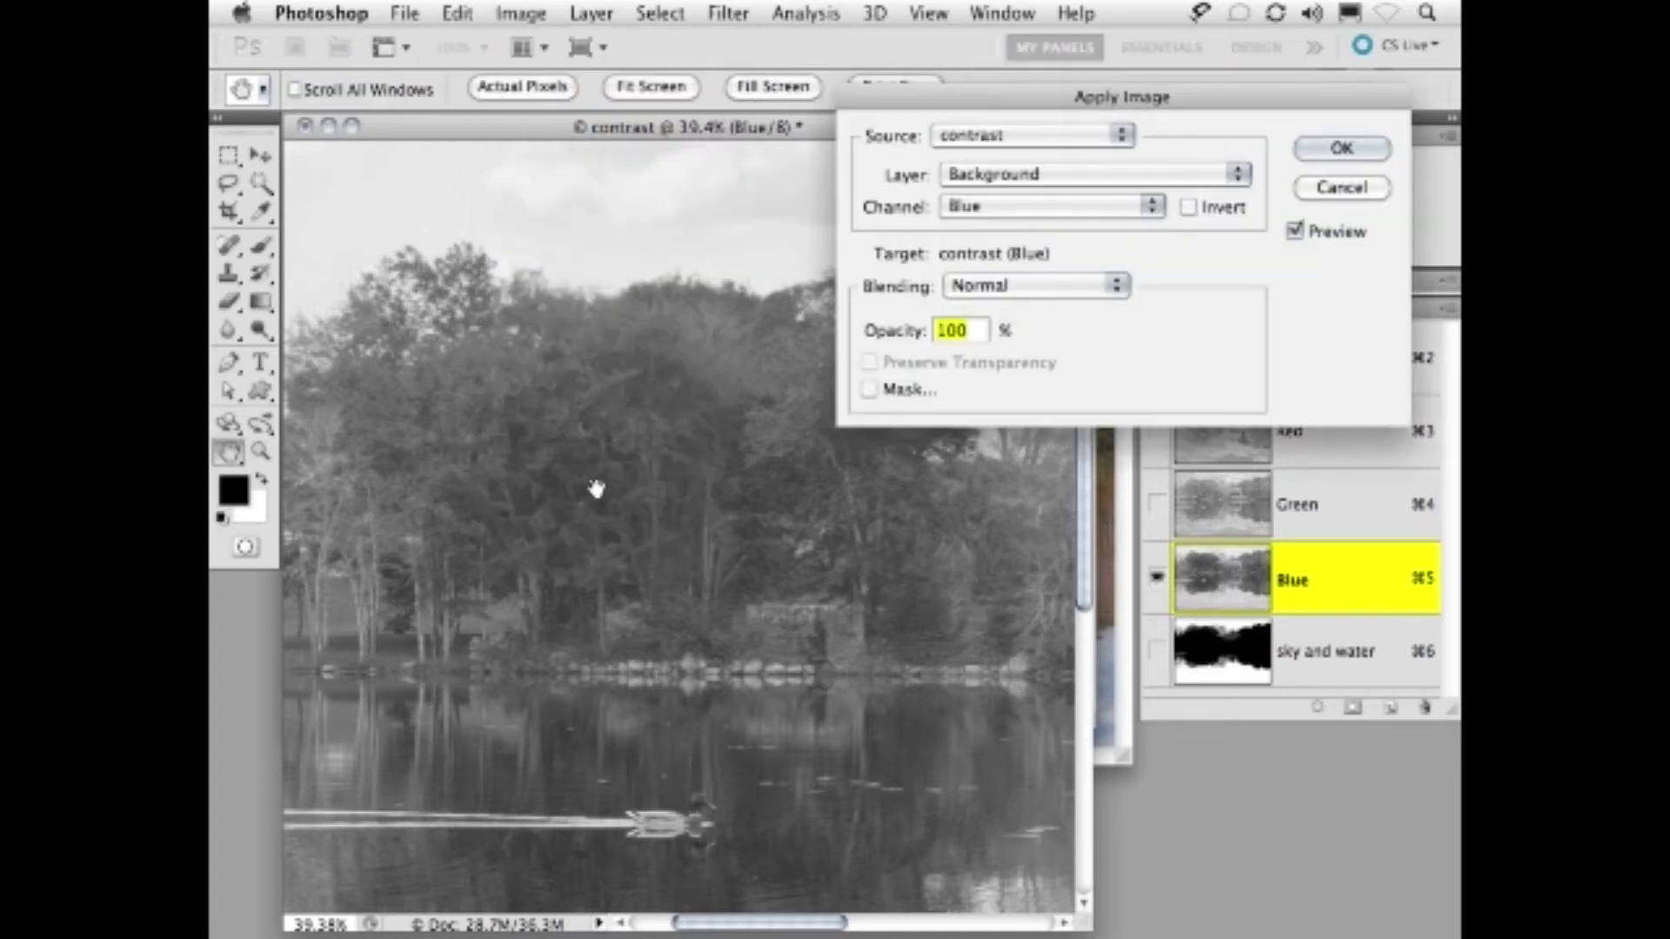
pyautogui.click(963, 206)
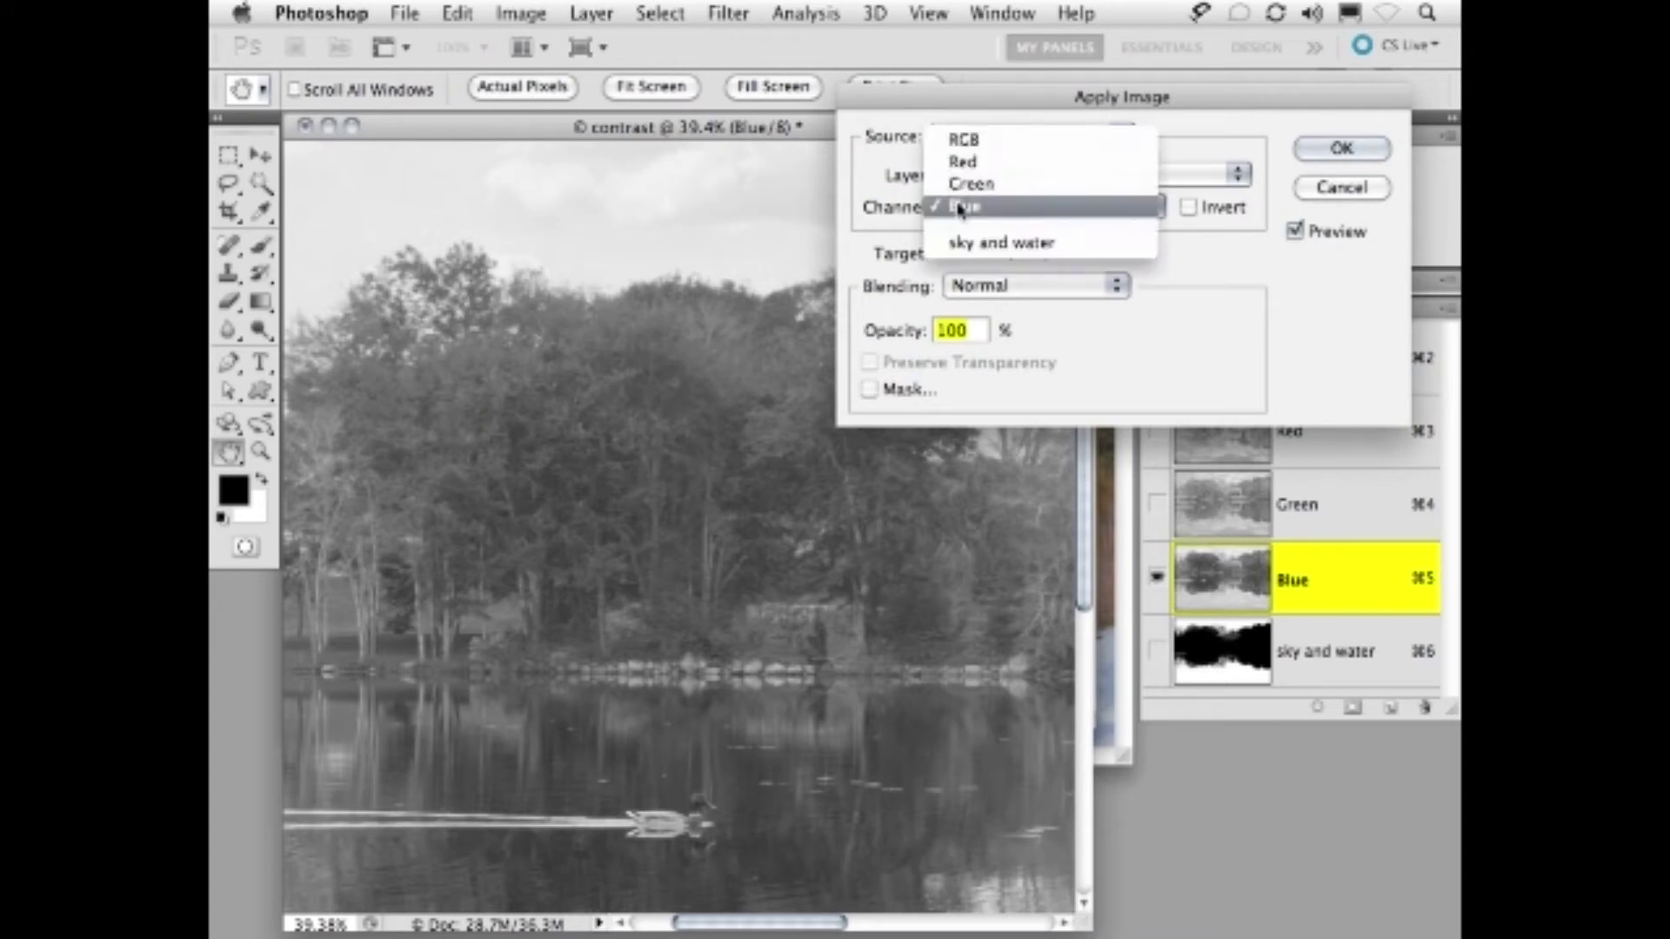
pyautogui.press('Return')
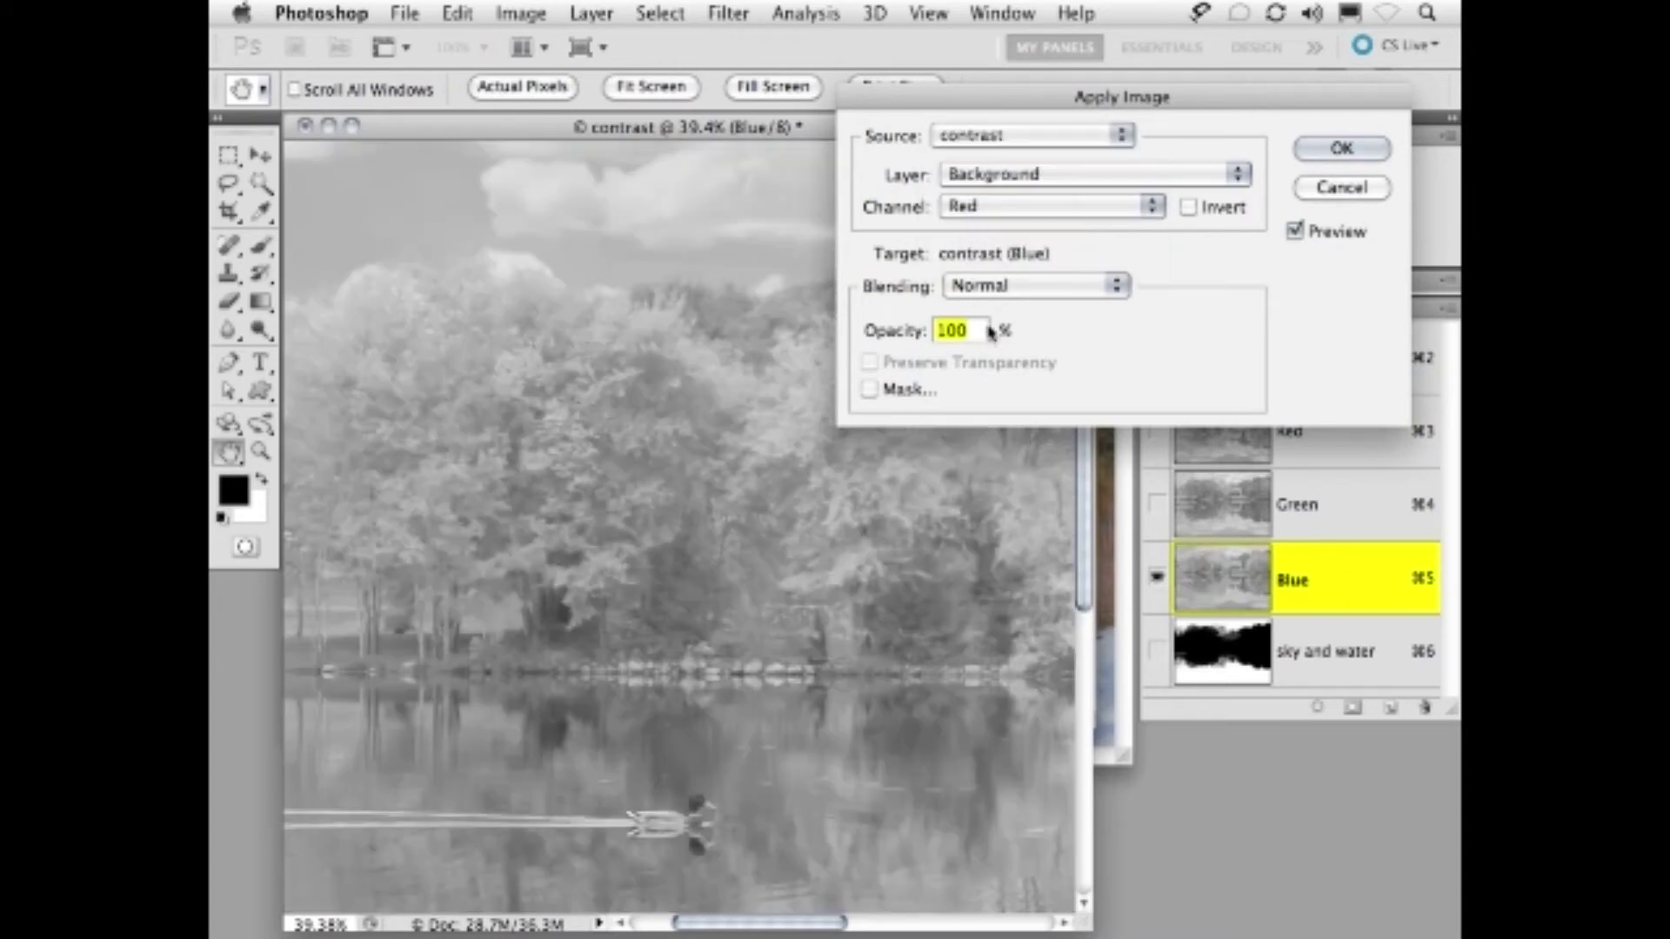
pyautogui.click(991, 285)
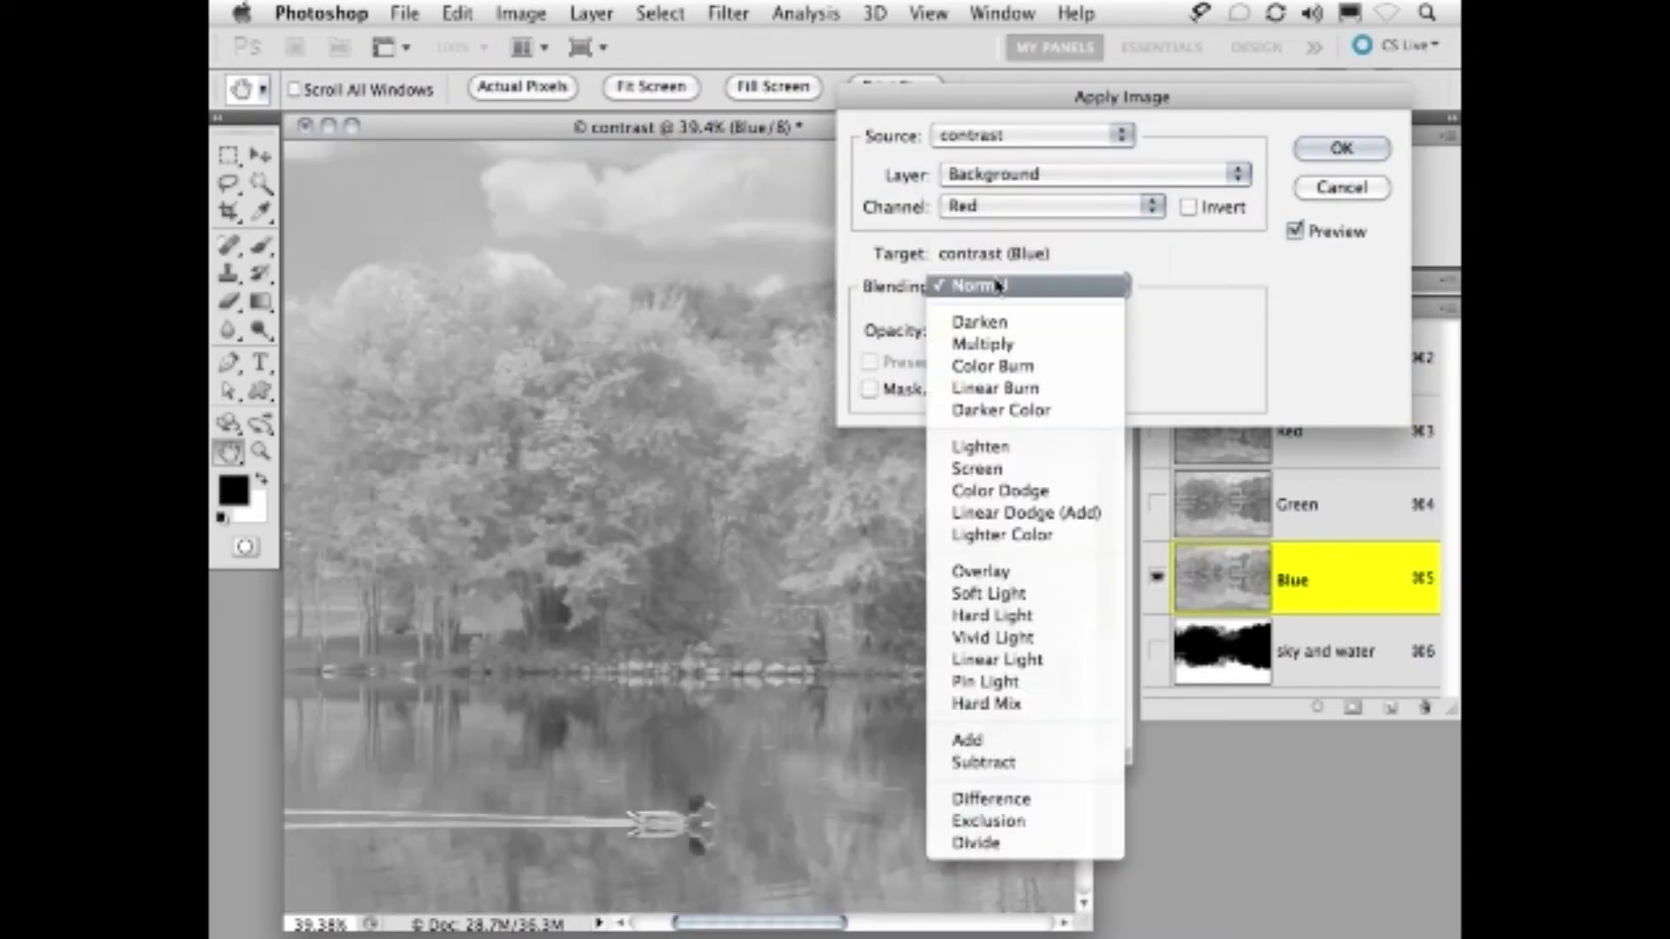
pyautogui.click(1019, 449)
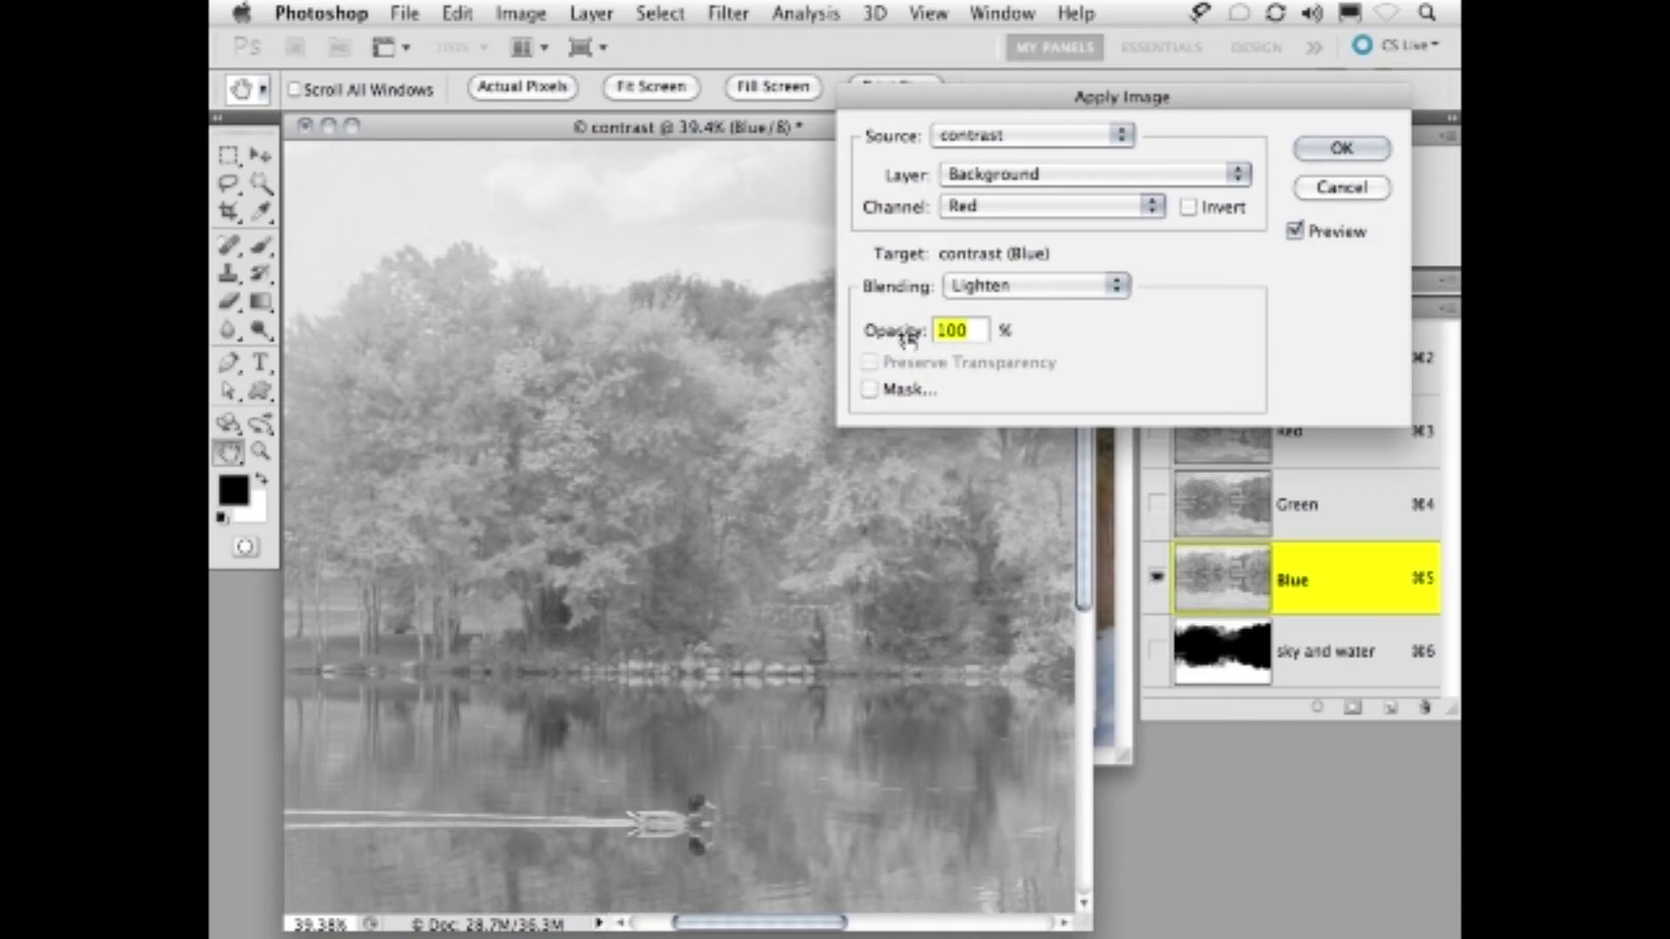
pyautogui.moveTo(907, 338); pyautogui.dragTo(865, 340)
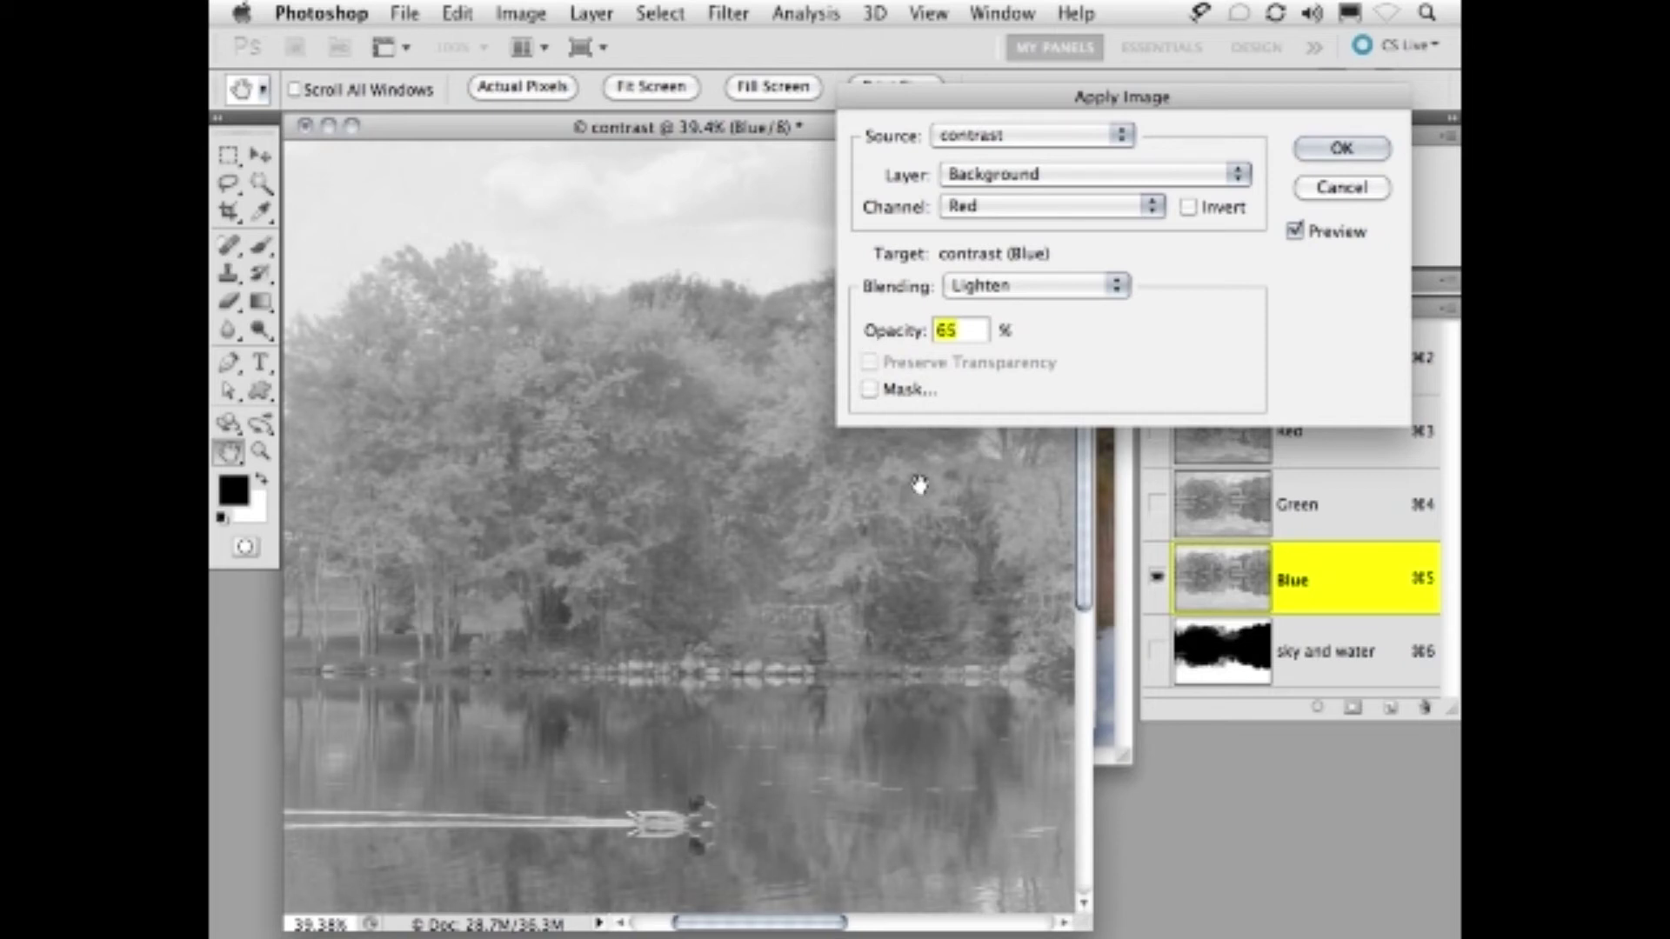
pyautogui.click(1296, 231)
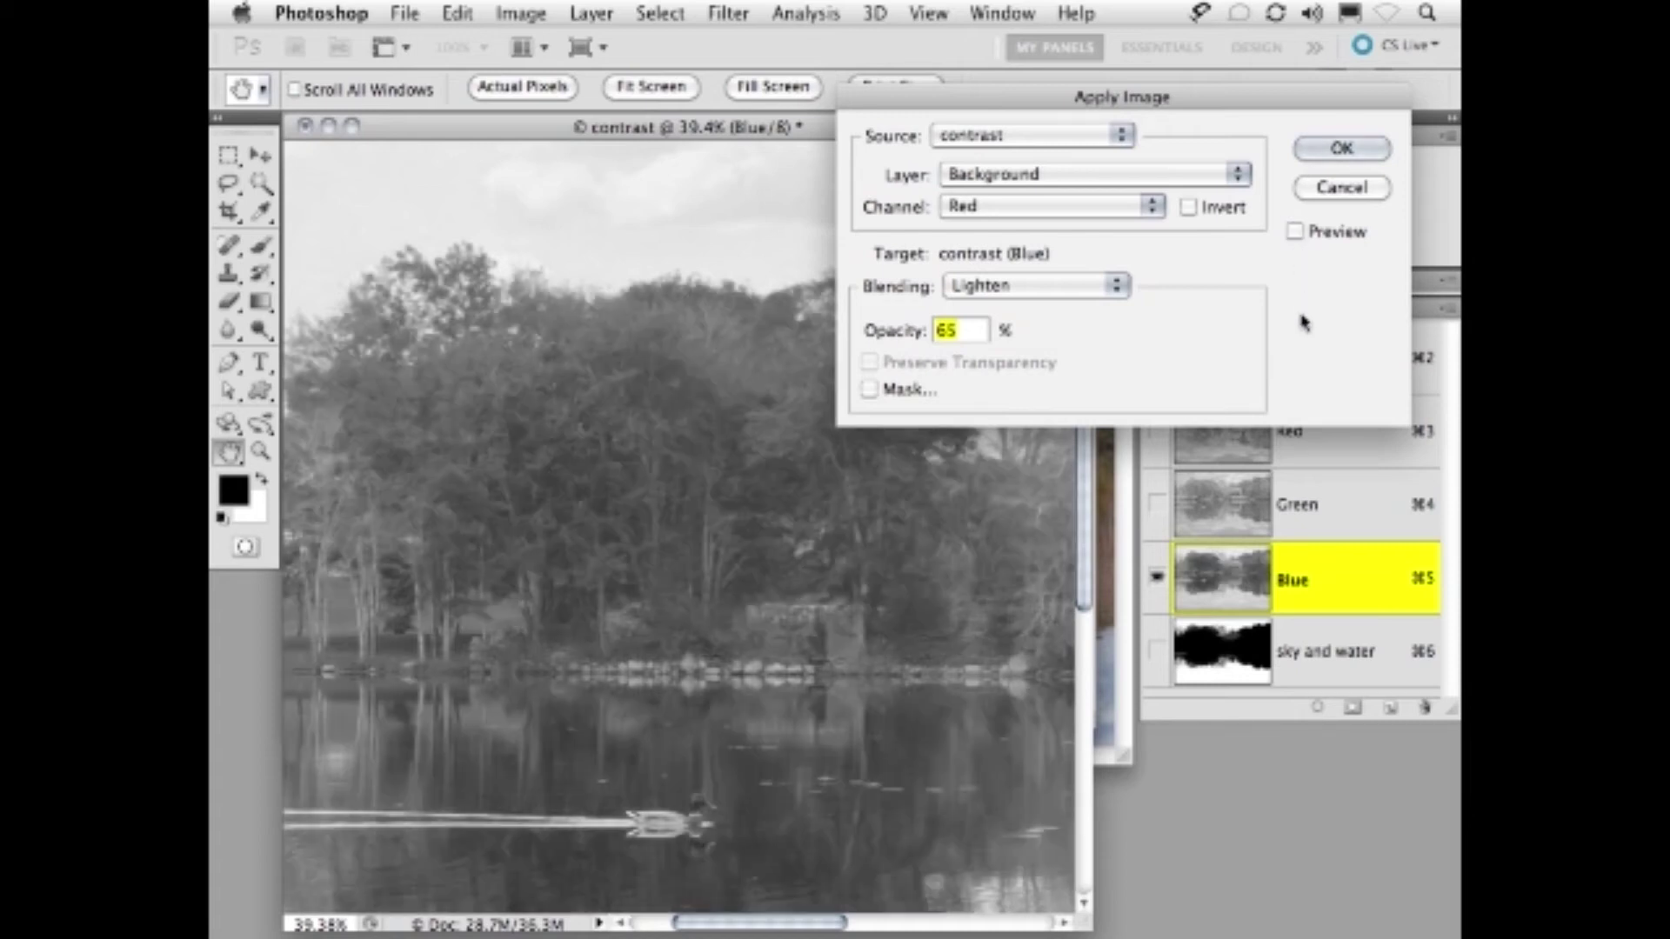
pyautogui.click(1294, 231)
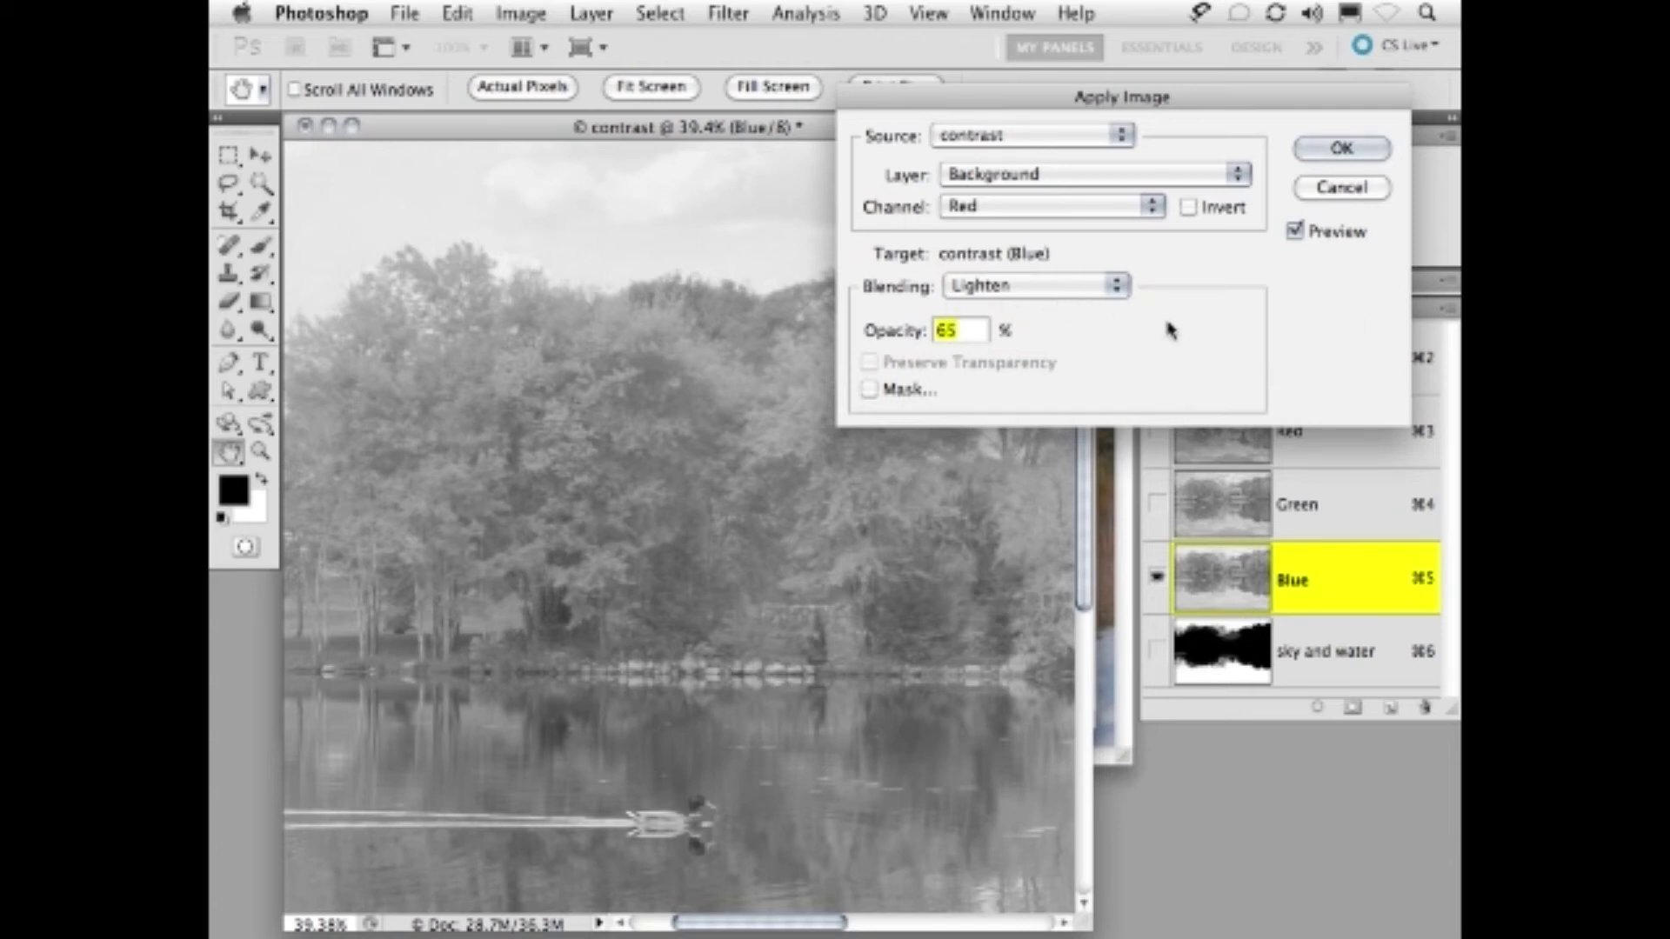
pyautogui.click(1344, 150)
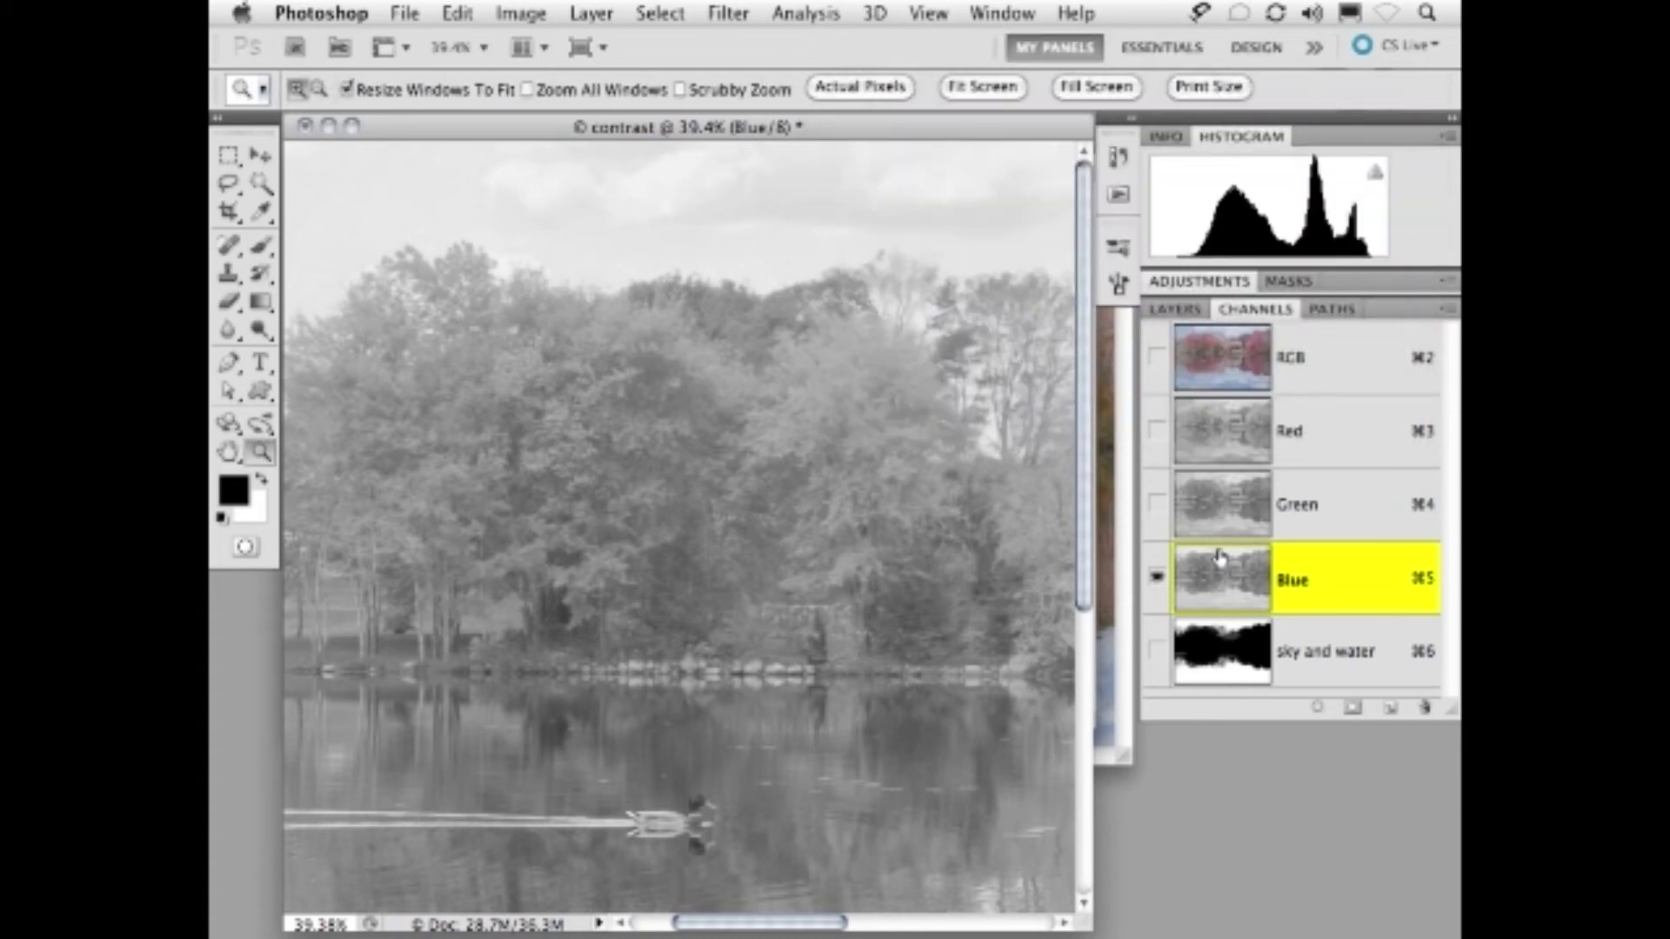
# - Apply Image the Red channel into Green with Lighten blending at 74% opacity
pyautogui.click(1219, 501)
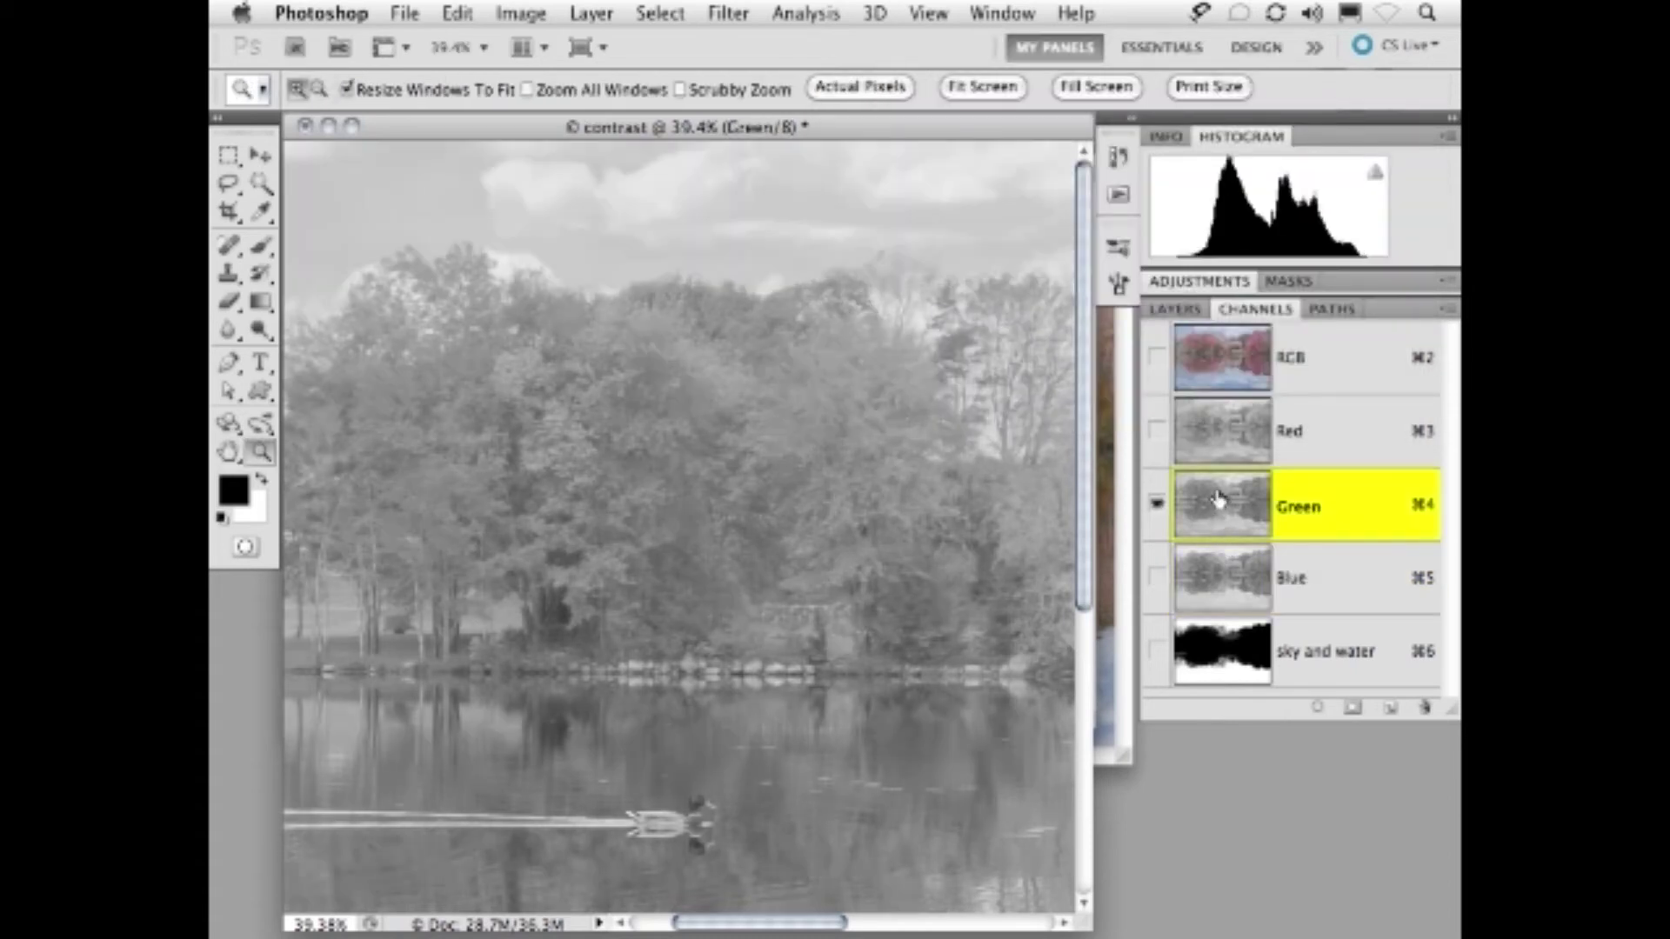
pyautogui.click(526, 13)
pyautogui.click(594, 416)
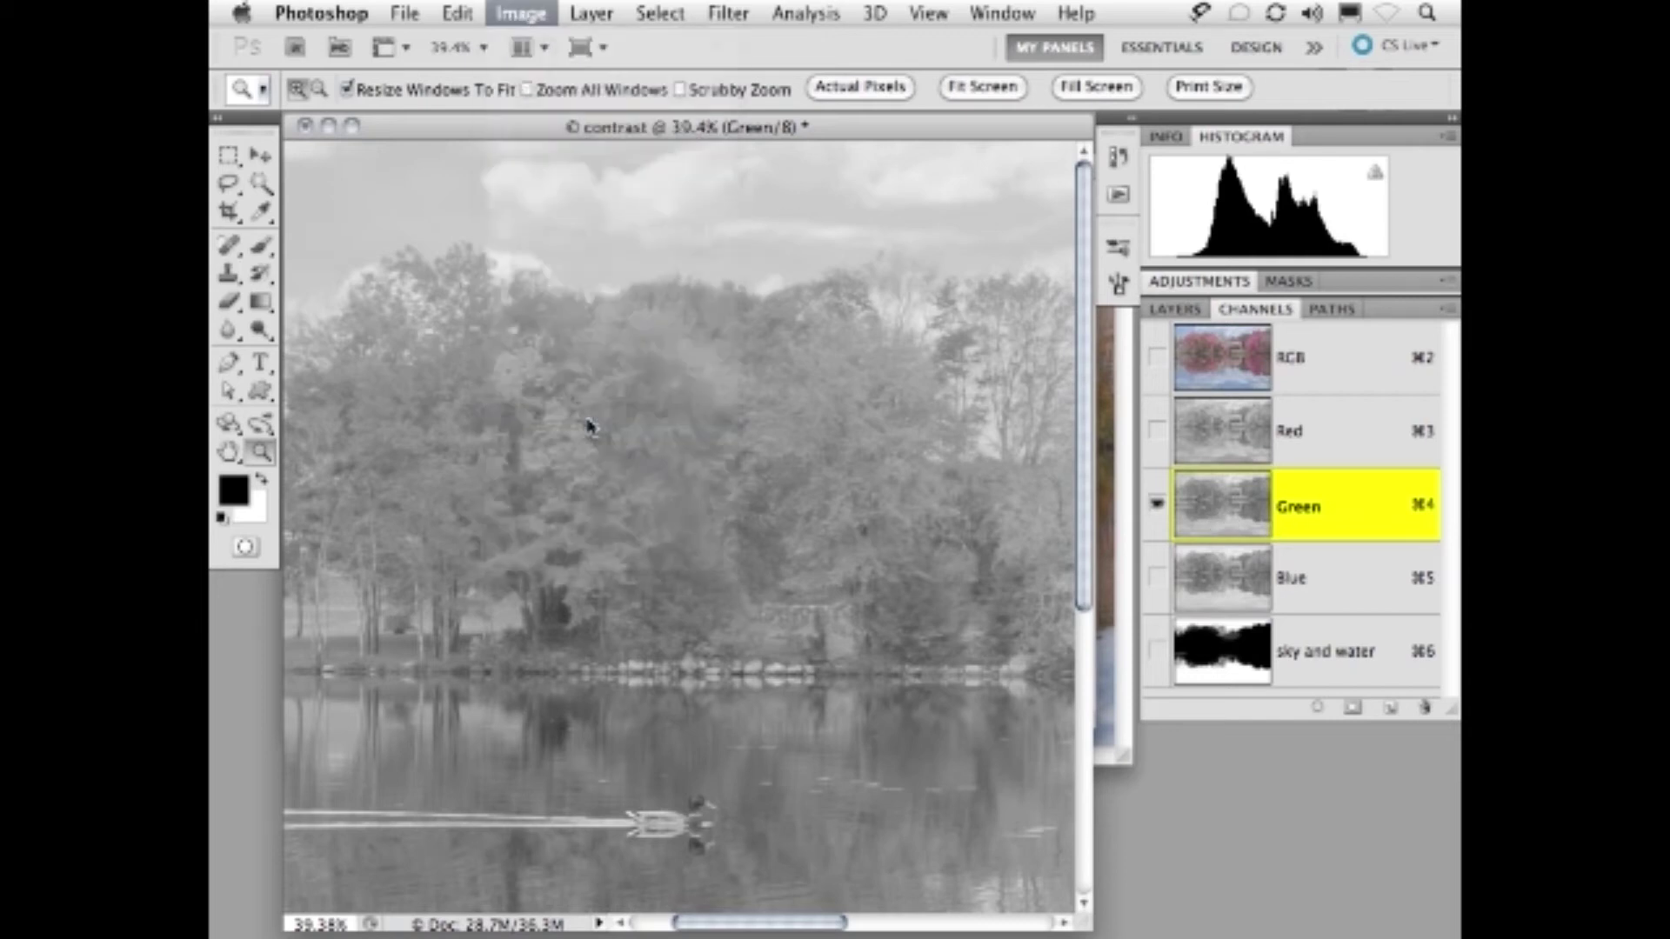
pyautogui.click(978, 210)
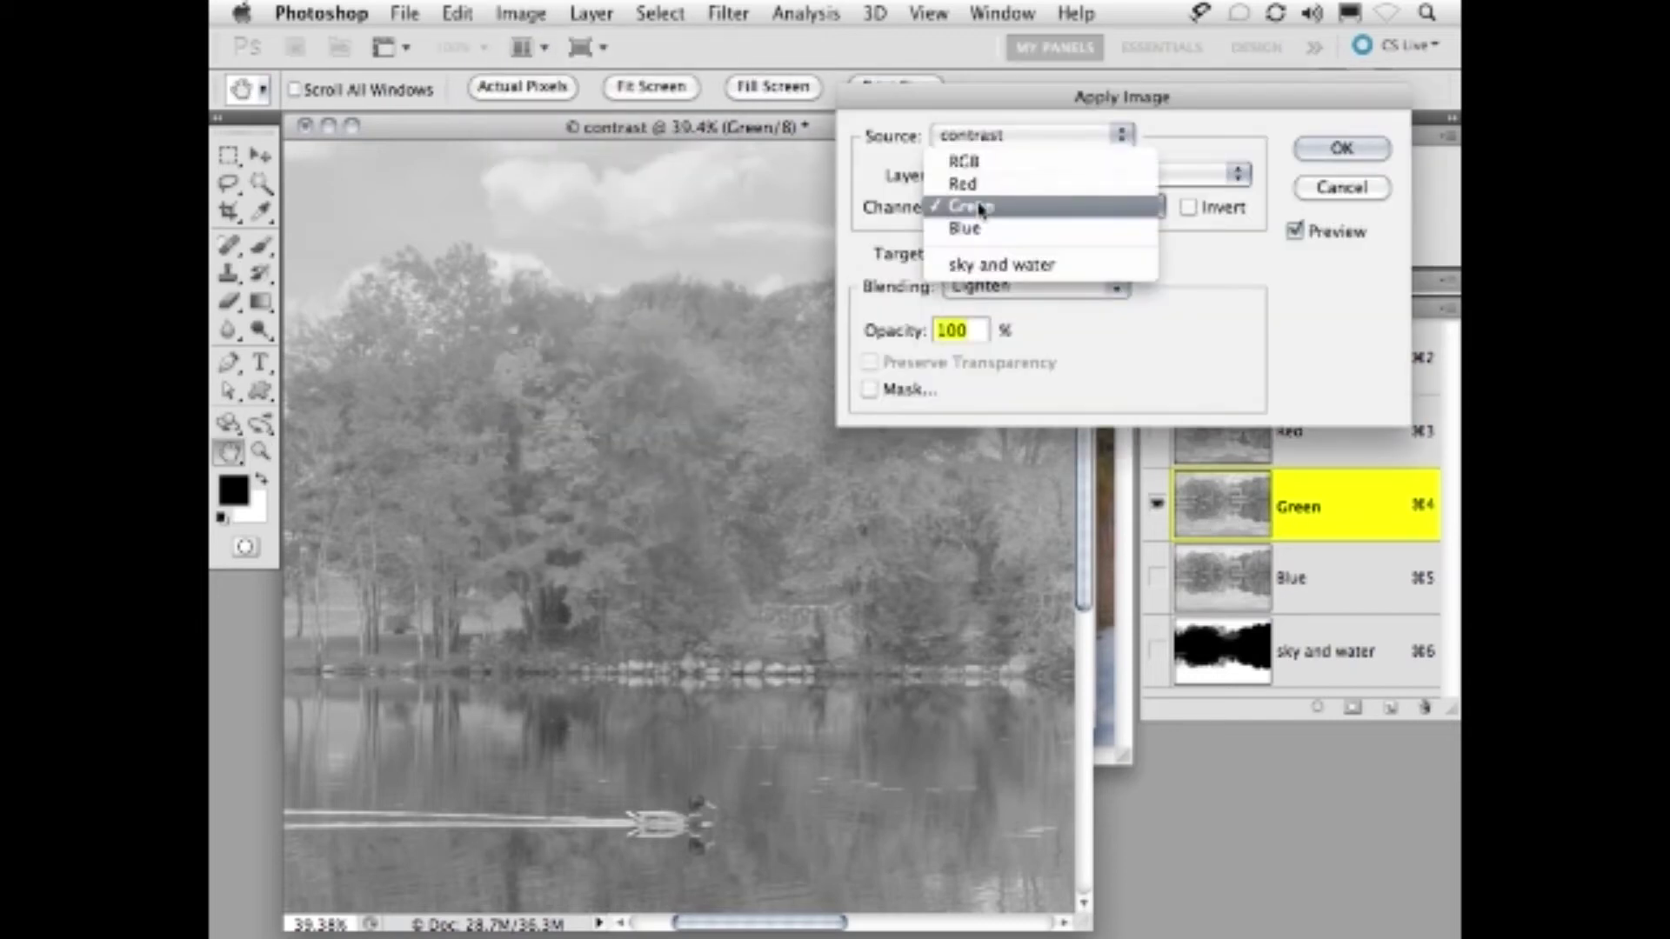
pyautogui.click(965, 185)
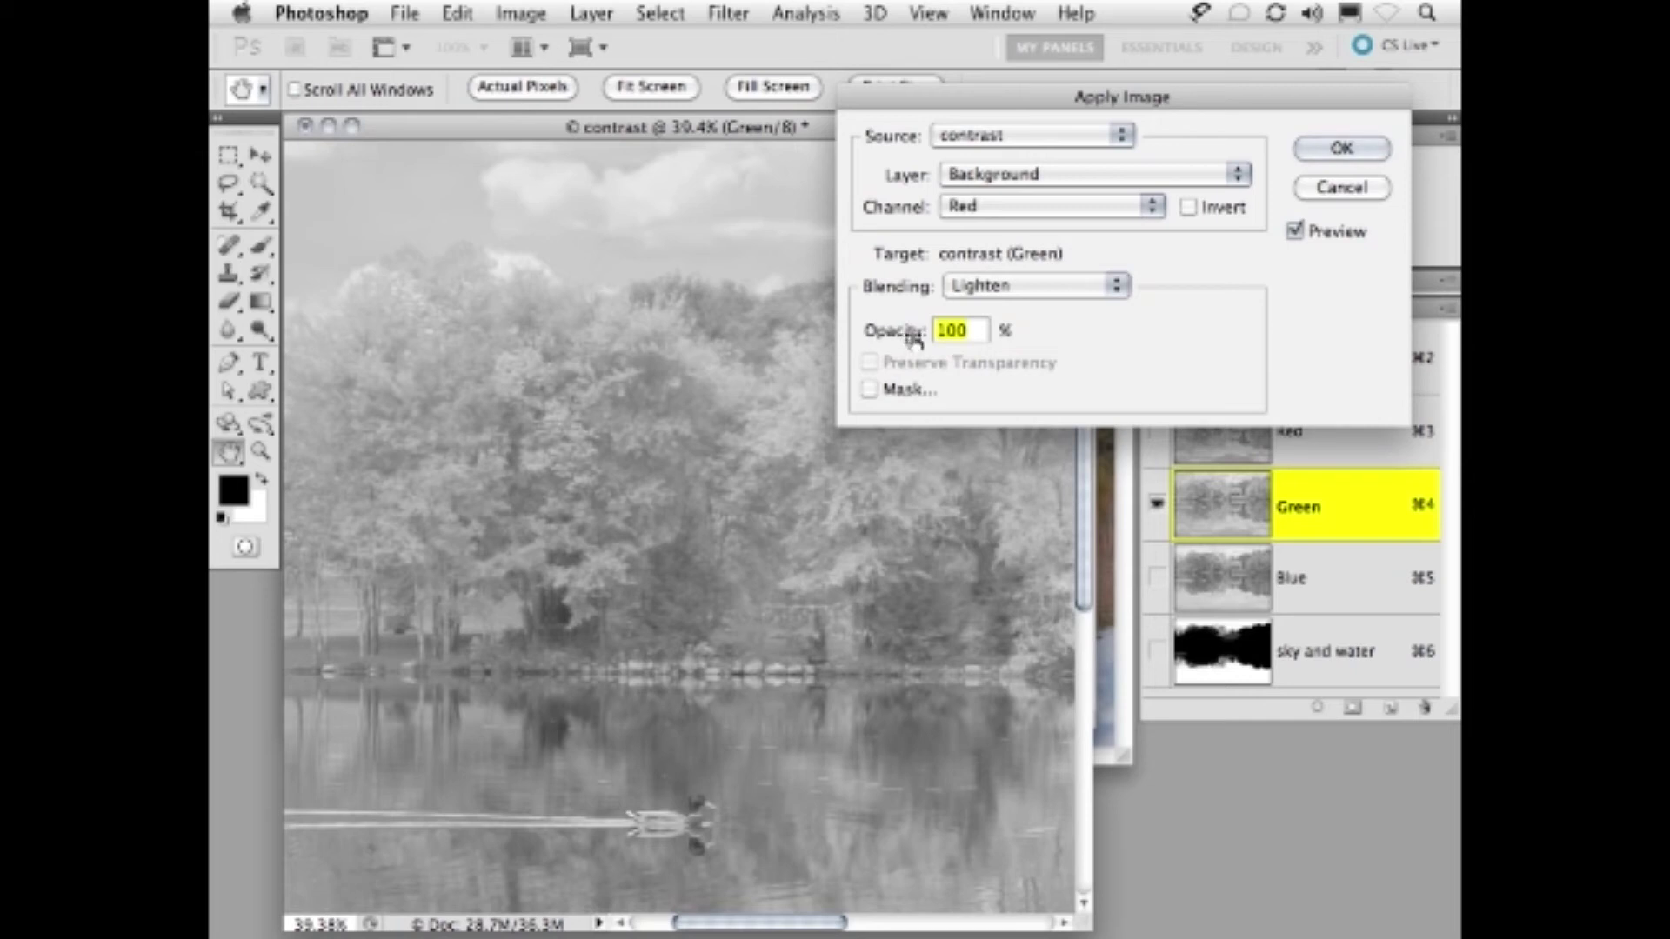
pyautogui.moveTo(913, 336); pyautogui.dragTo(890, 369)
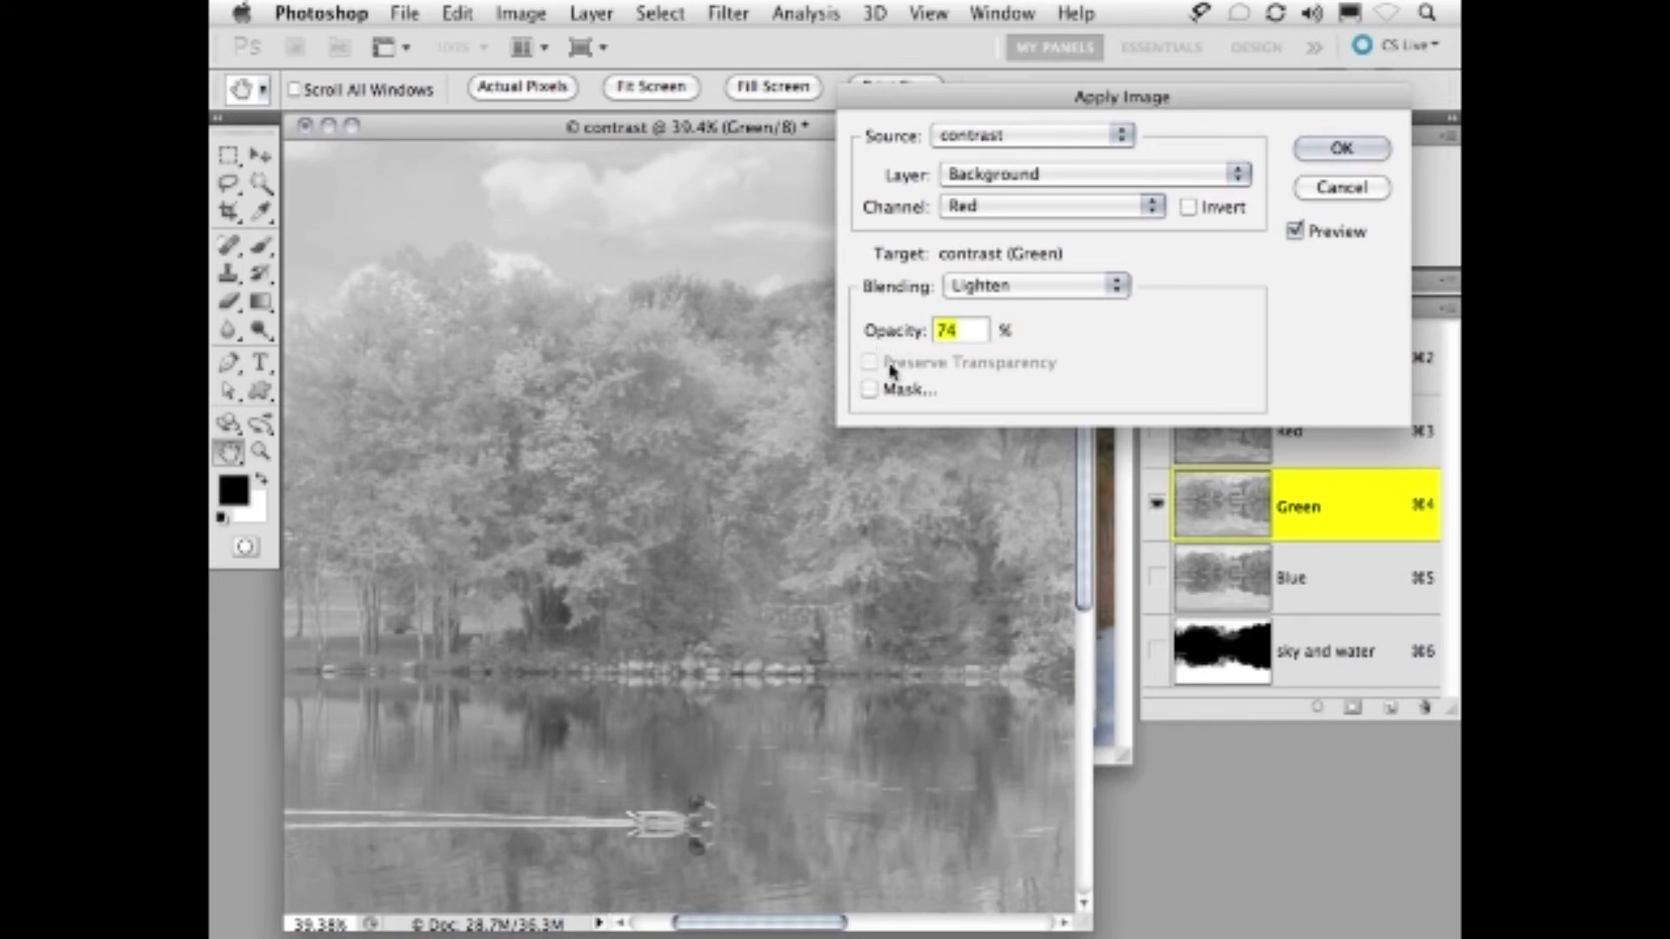
pyautogui.click(1342, 150)
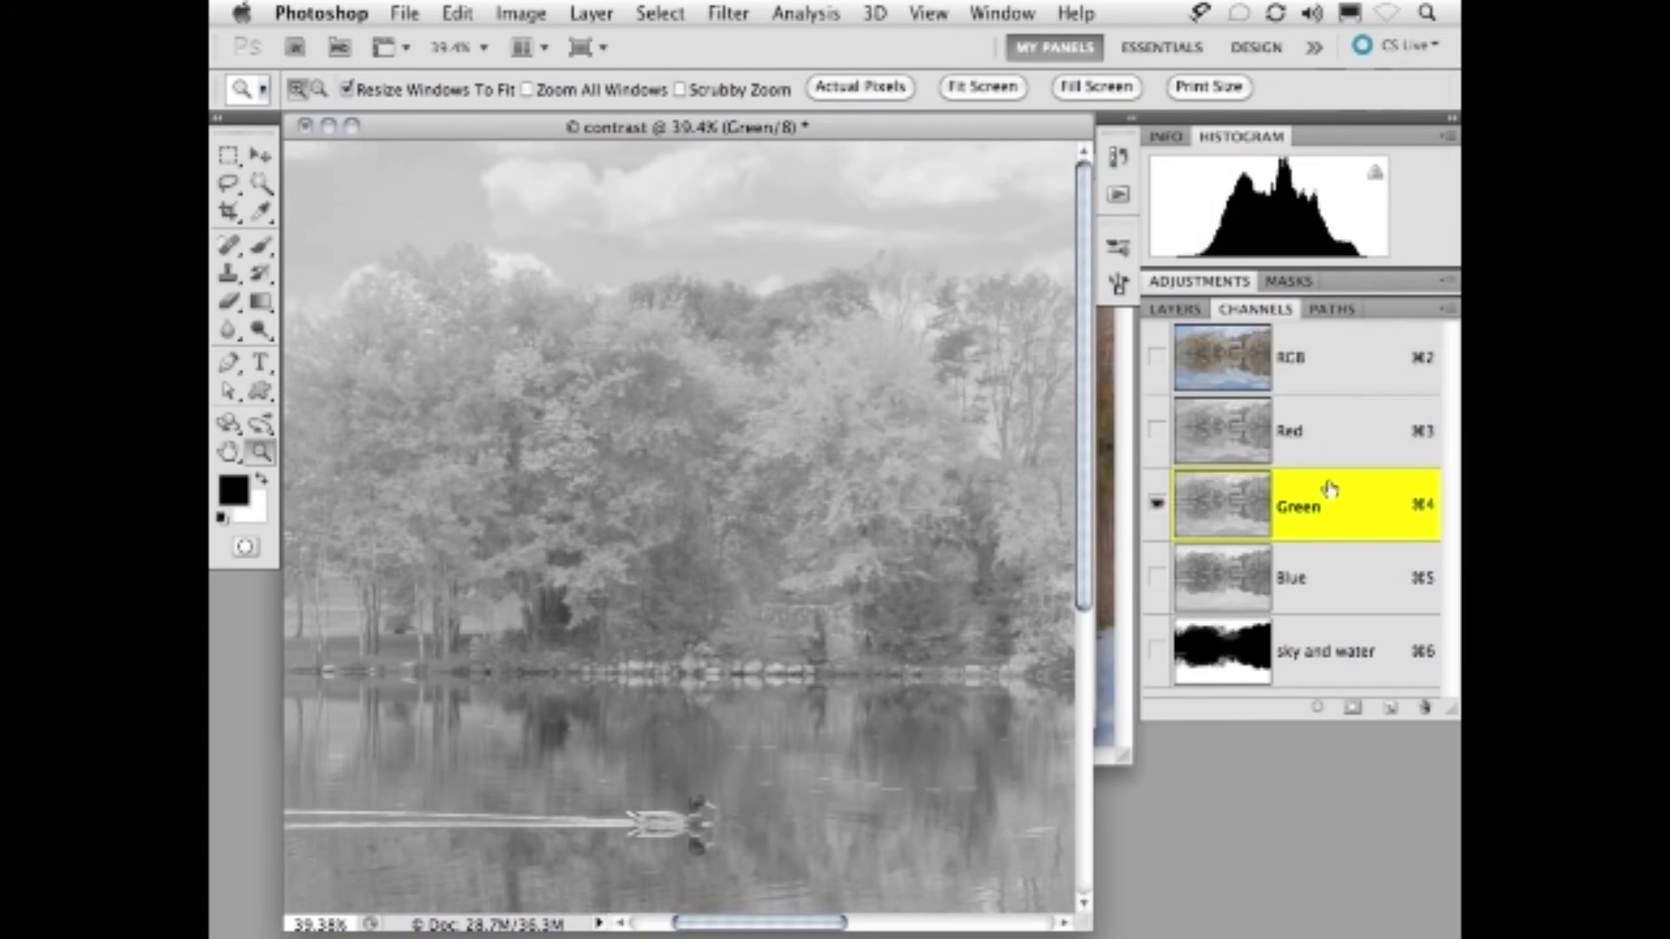
# - Inspect the Red, Green and Blue channels, then return to the RGB composite
pyautogui.click(1347, 444)
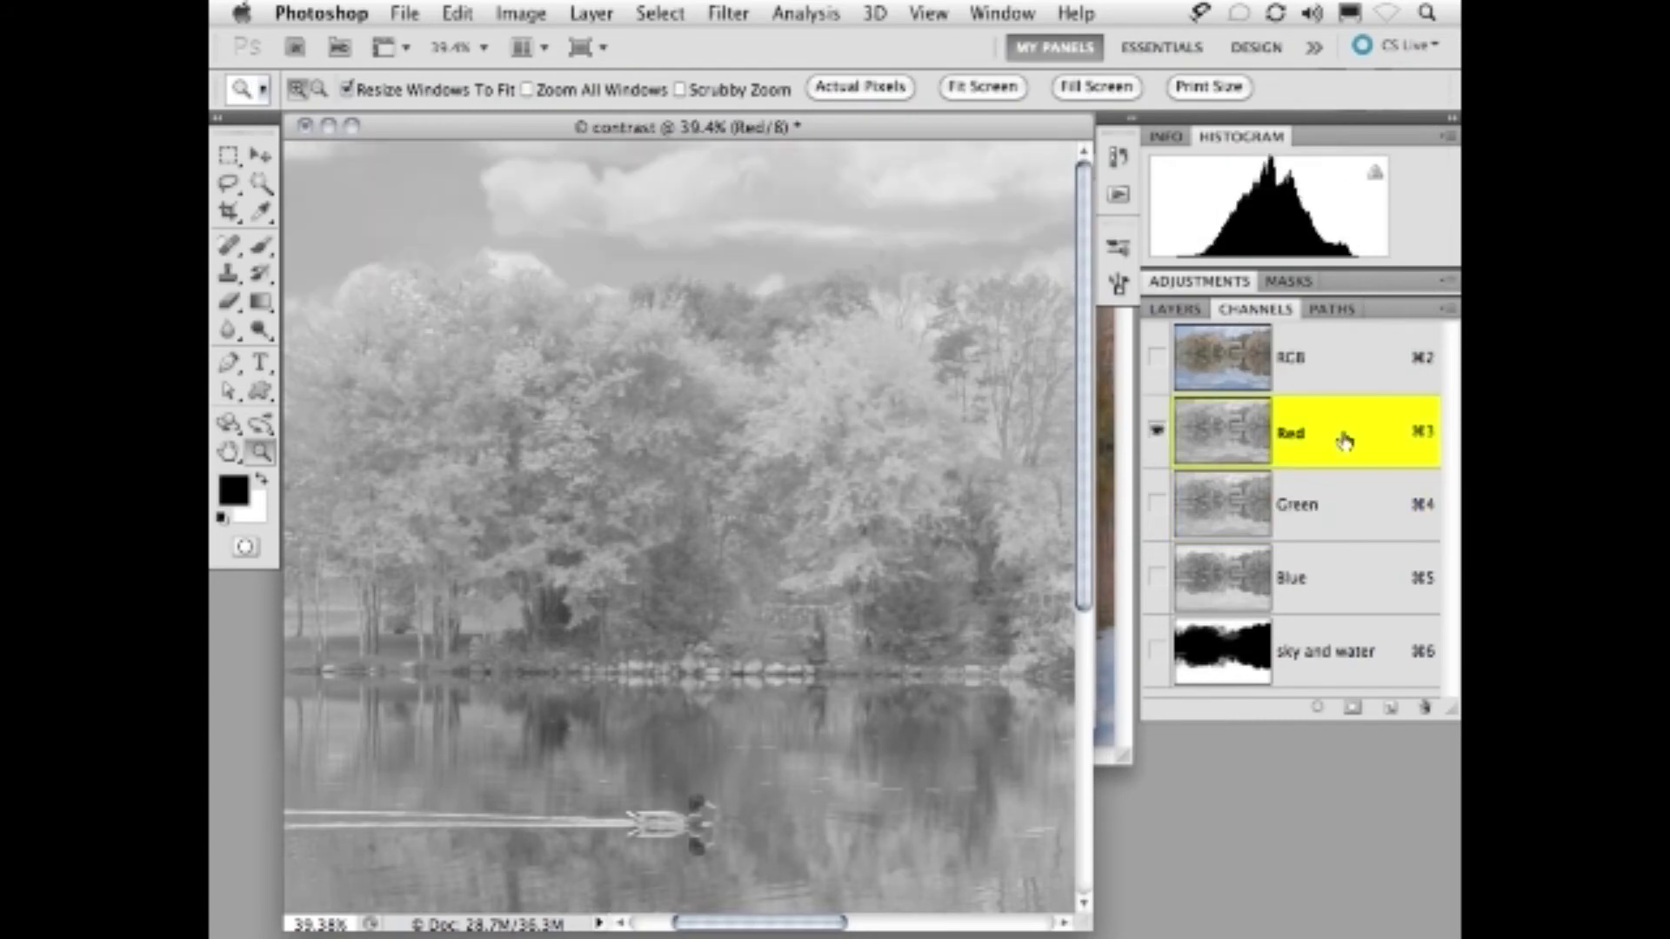
pyautogui.click(1343, 514)
pyautogui.click(1339, 578)
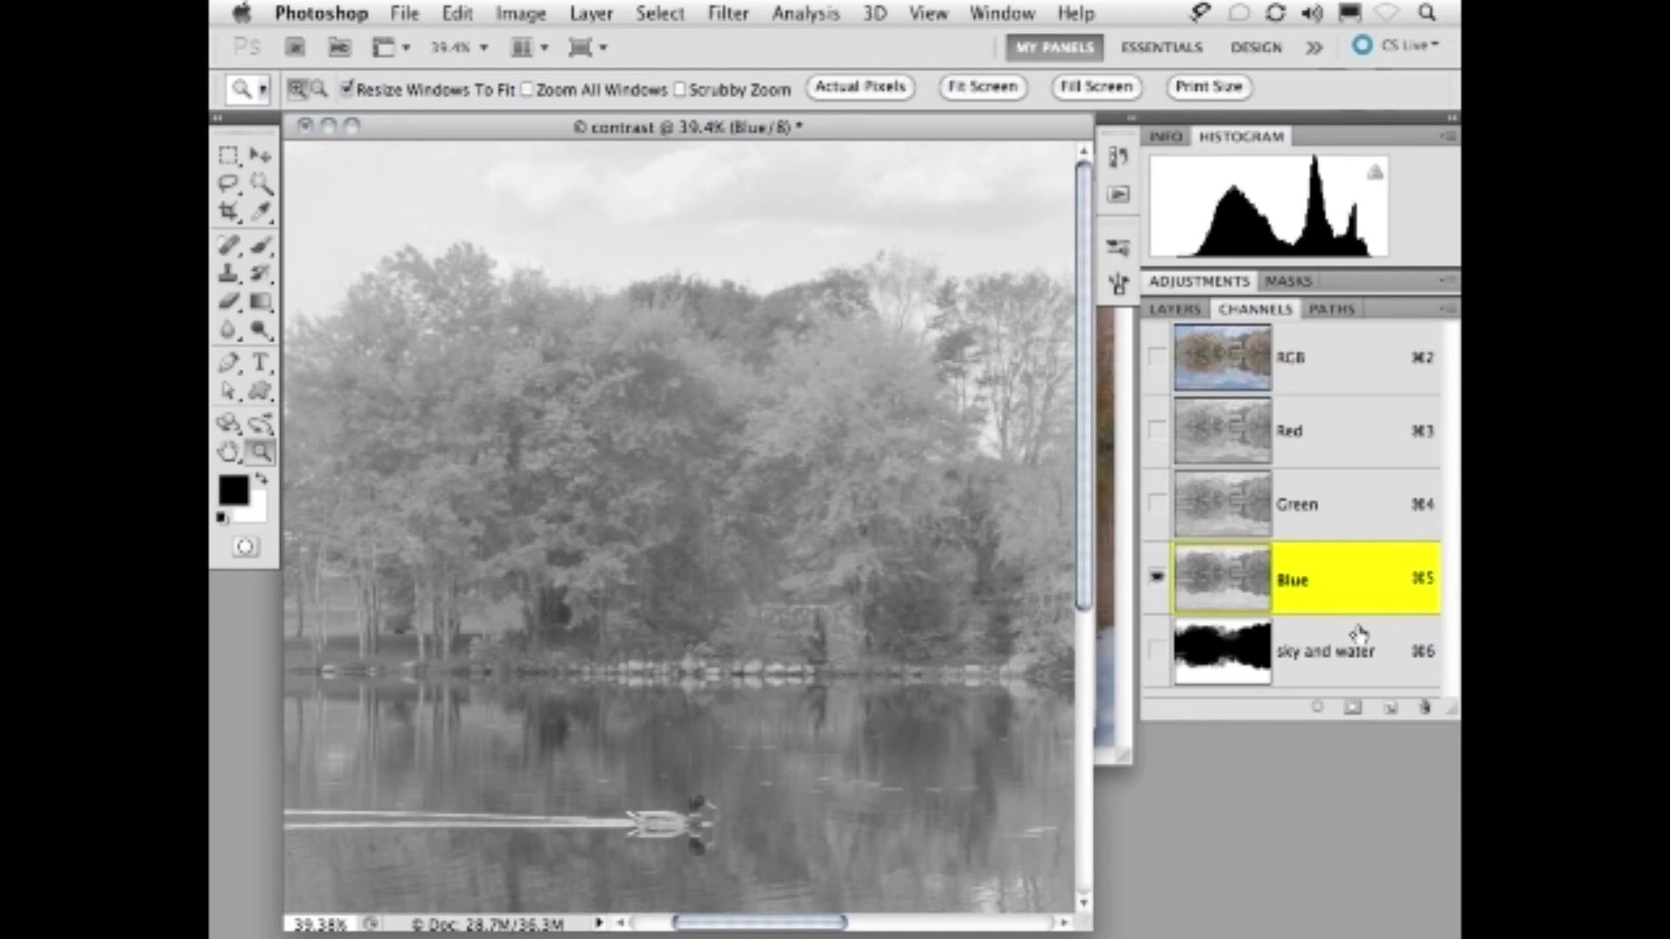
pyautogui.click(1215, 355)
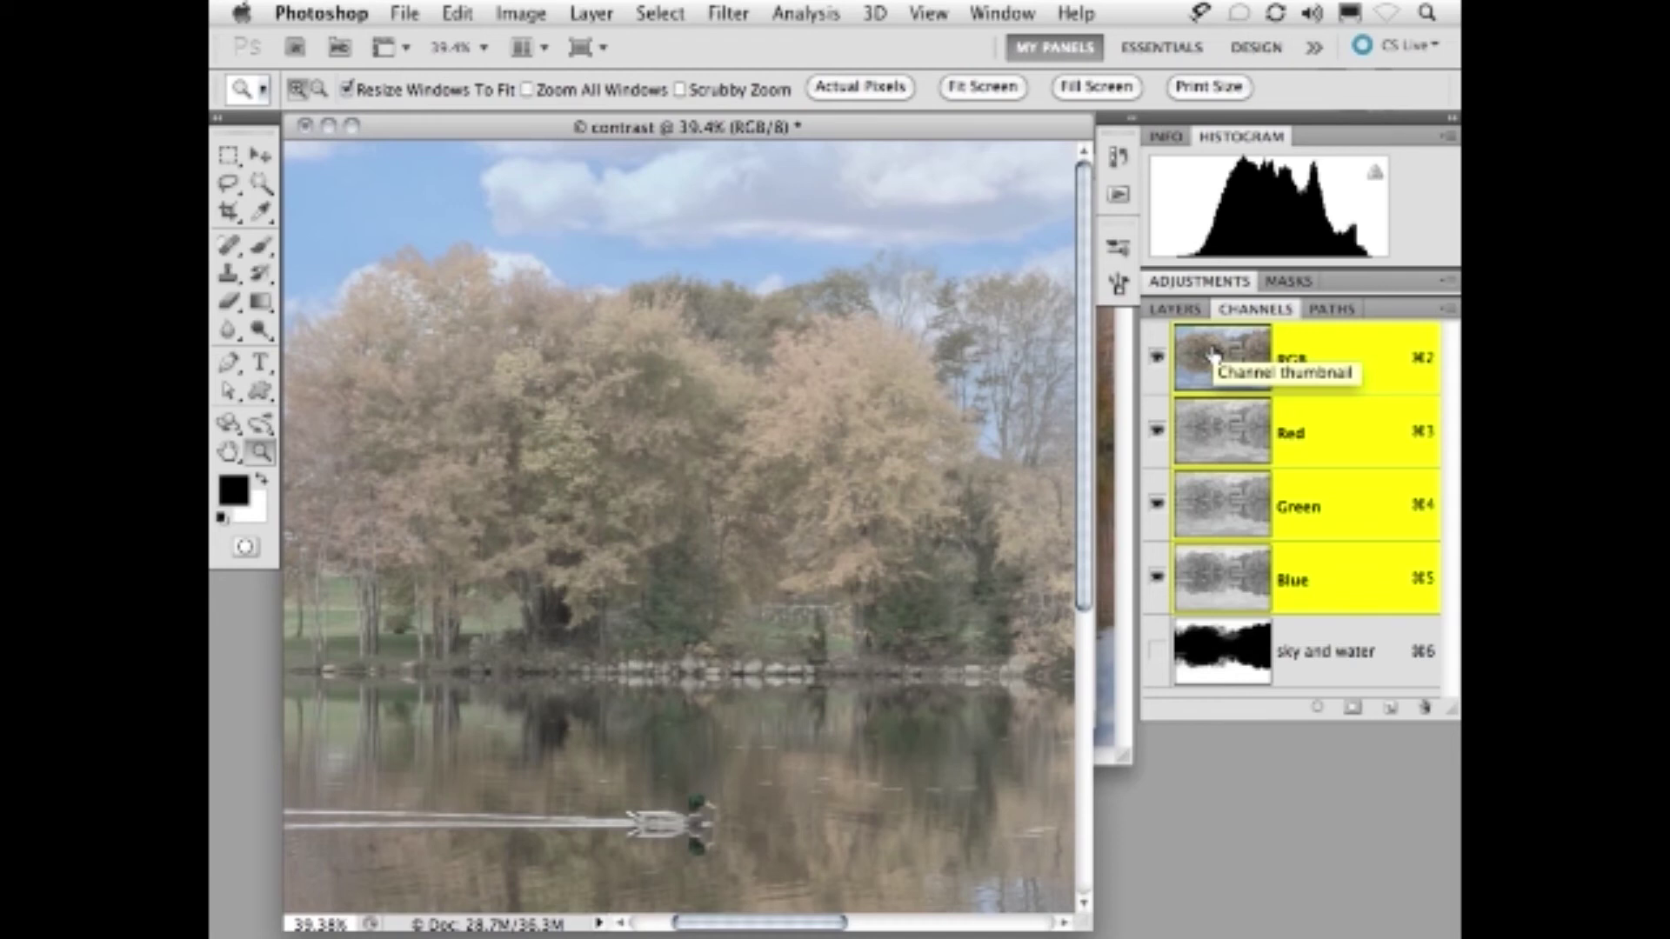
# - Fit the whole contrast image on screen and show the Layers panel
pyautogui.press('super+minus')
pyautogui.press('super+minus')
pyautogui.press('super+minus')
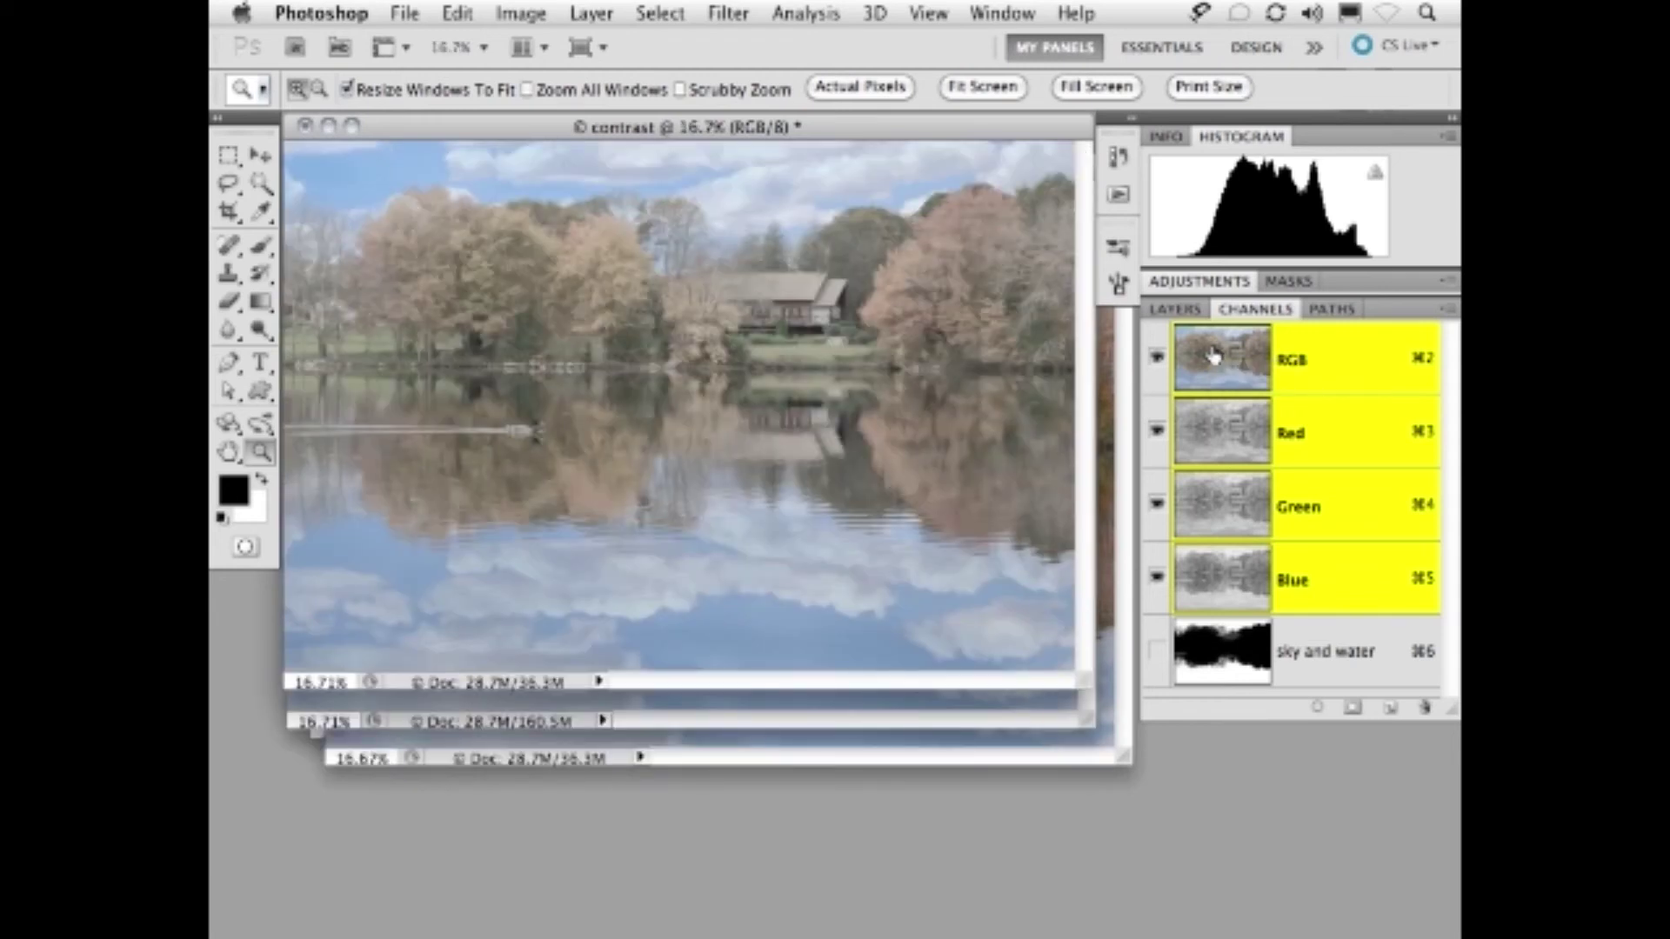
pyautogui.click(1178, 309)
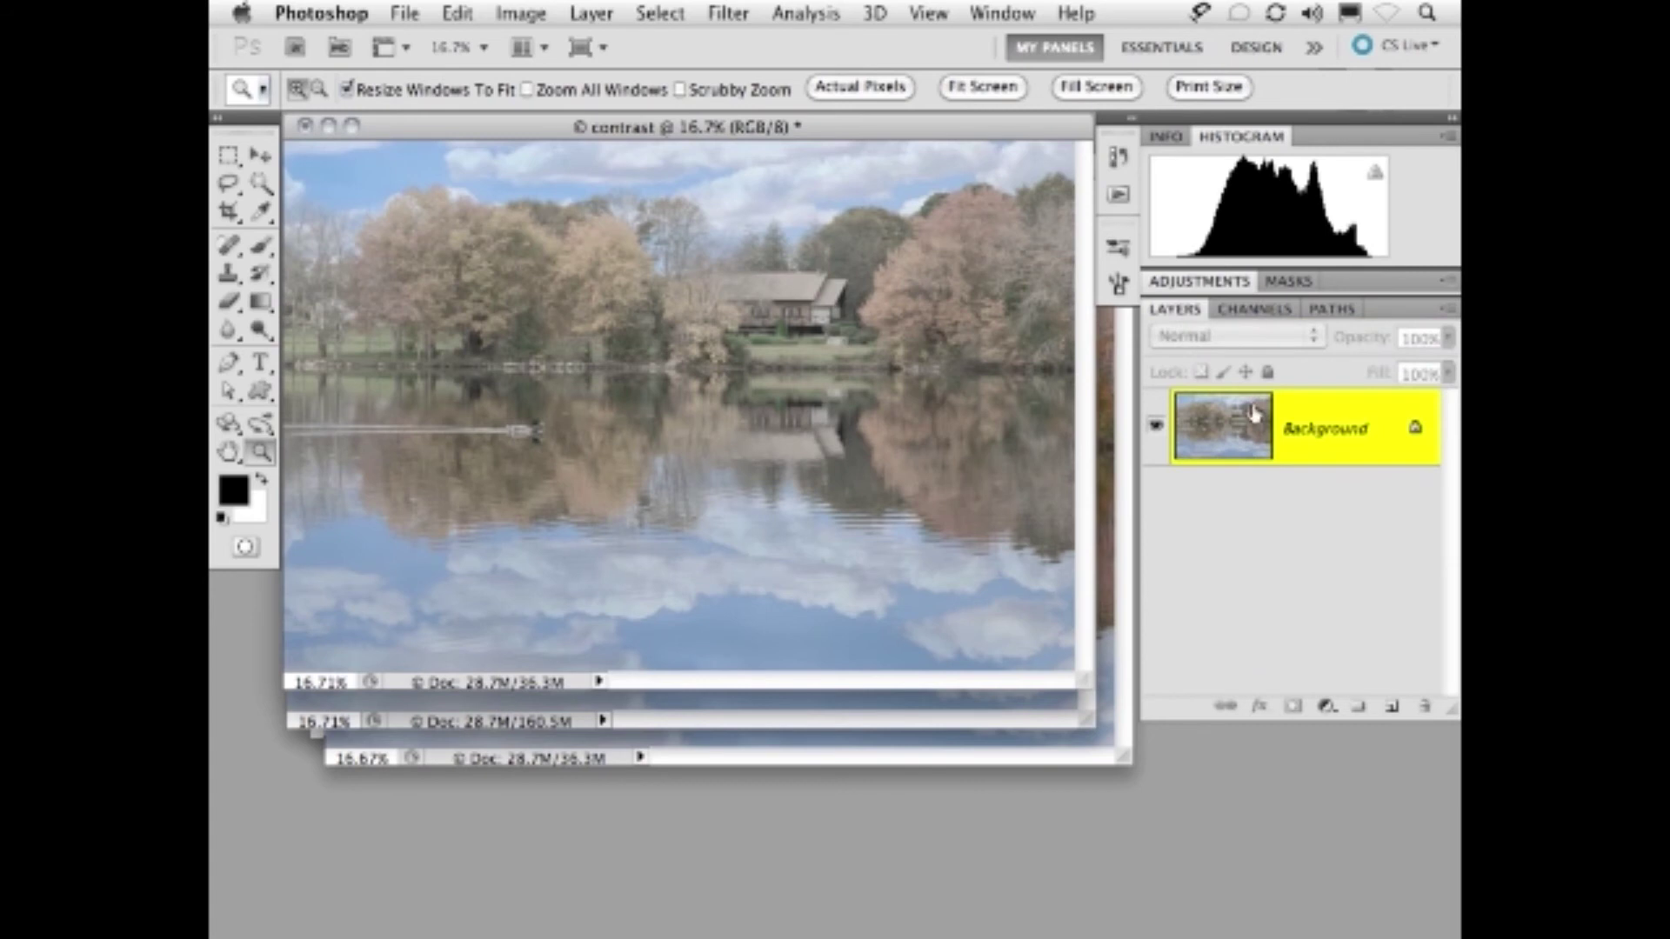
# - Copy the contrast image's Background layer into Pond.psd as a new layer
pyautogui.moveTo(902, 130); pyautogui.dragTo(944, 694)
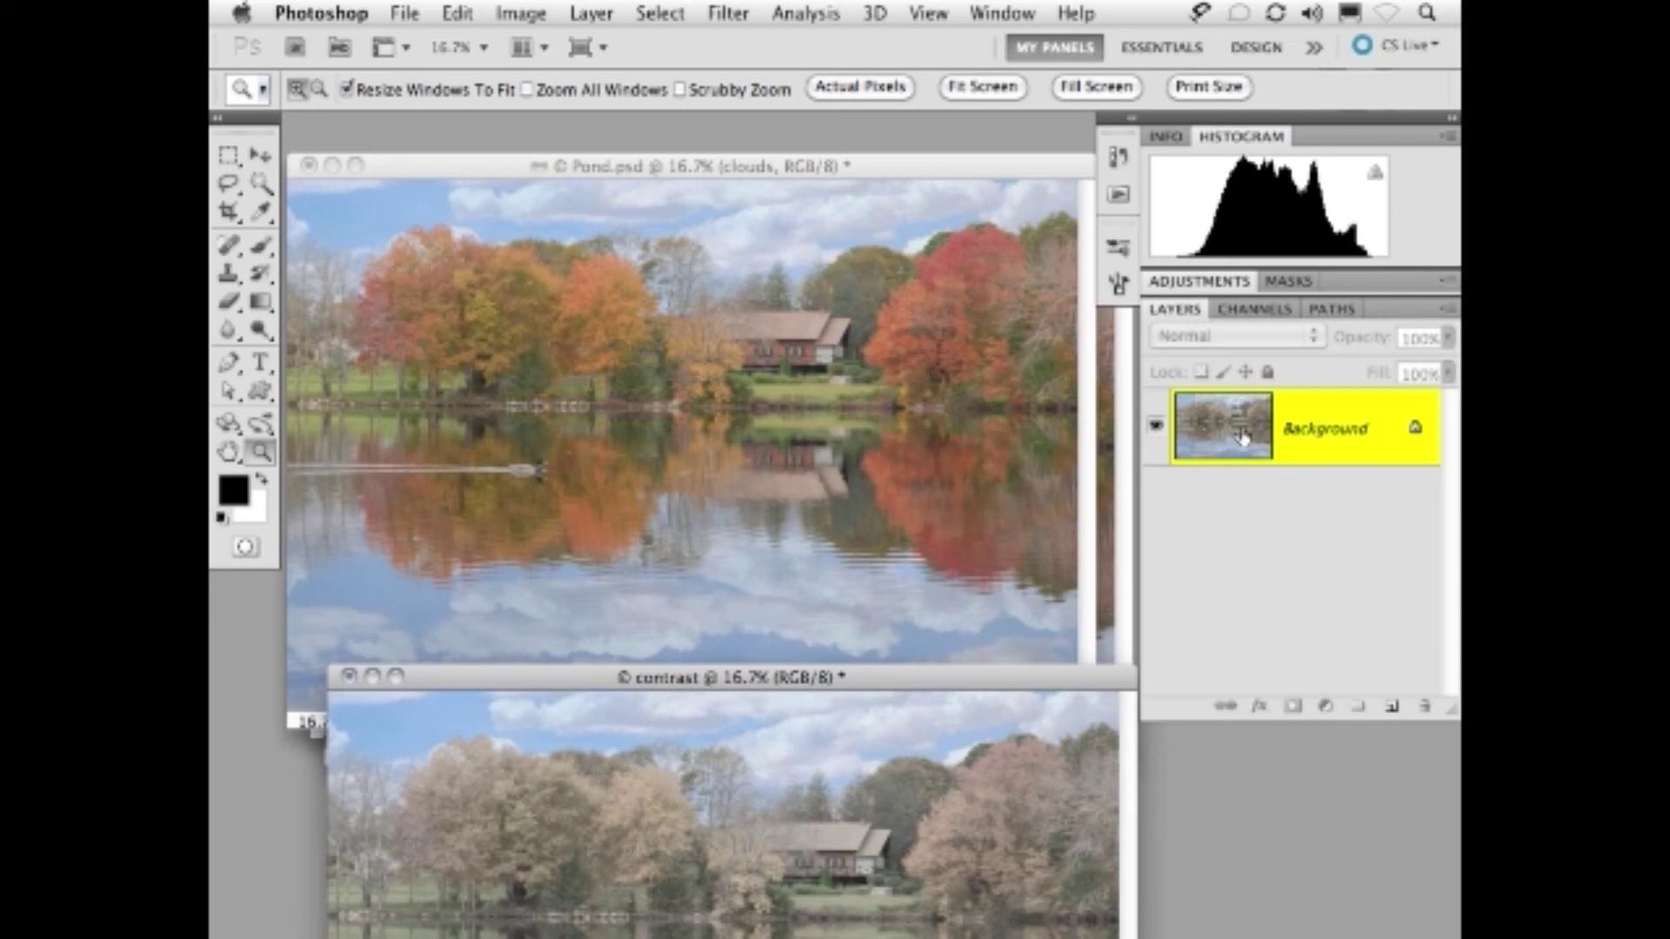
pyautogui.moveTo(1241, 438); pyautogui.dragTo(703, 383)
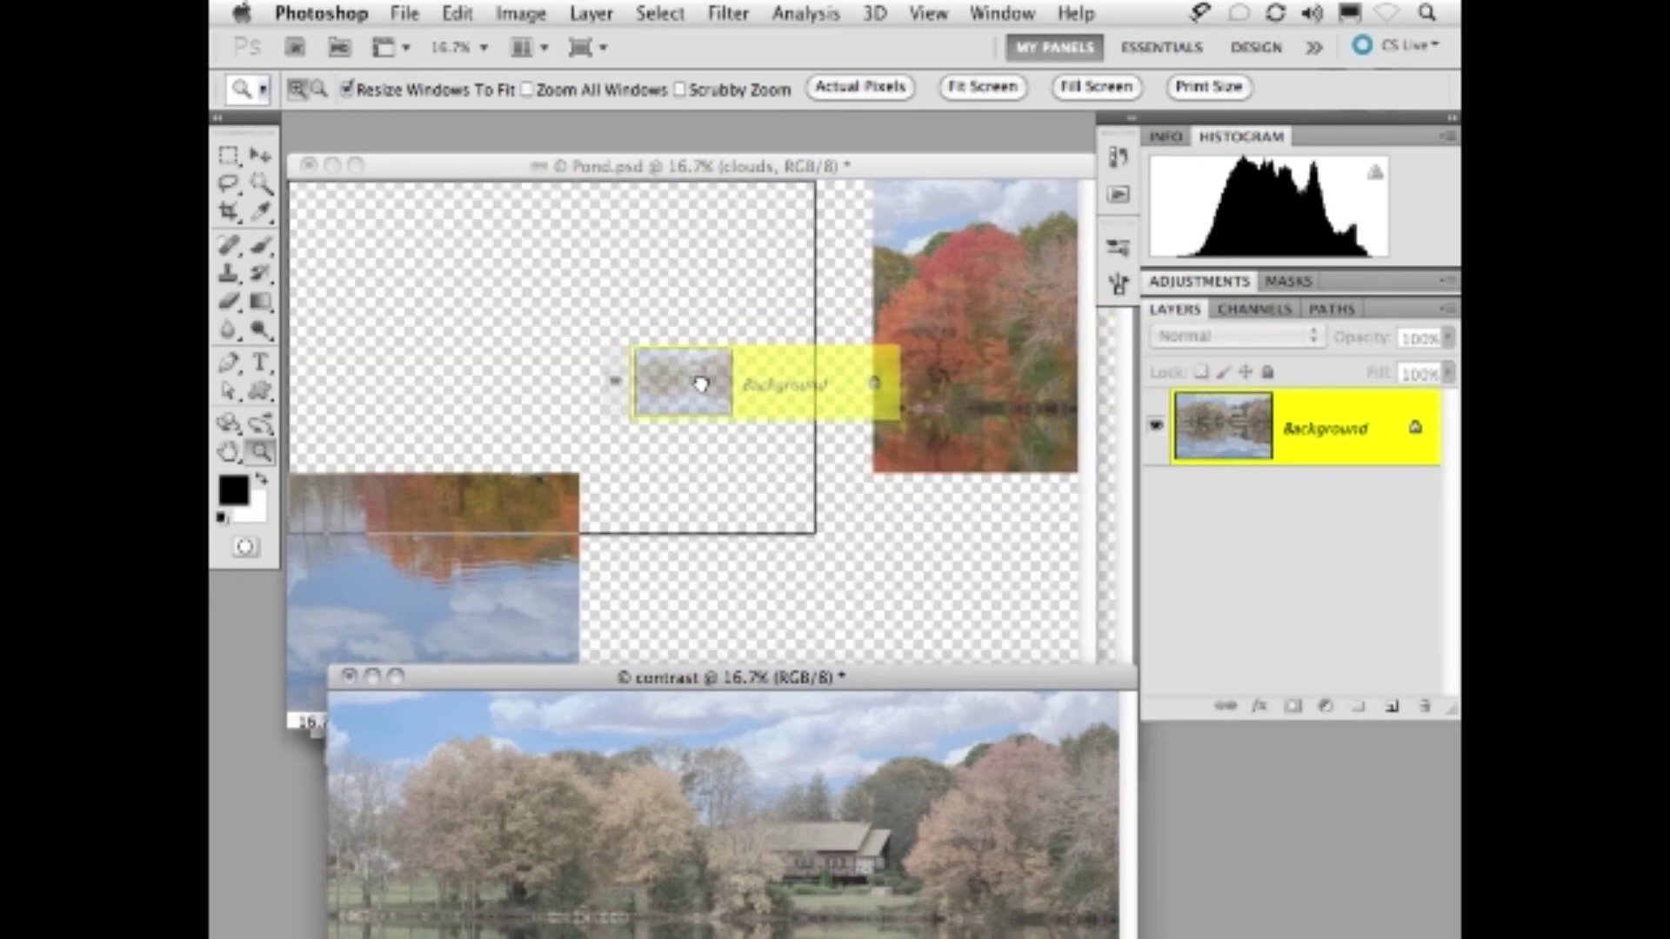
pyautogui.moveTo(703, 383); pyautogui.dragTo(703, 385)
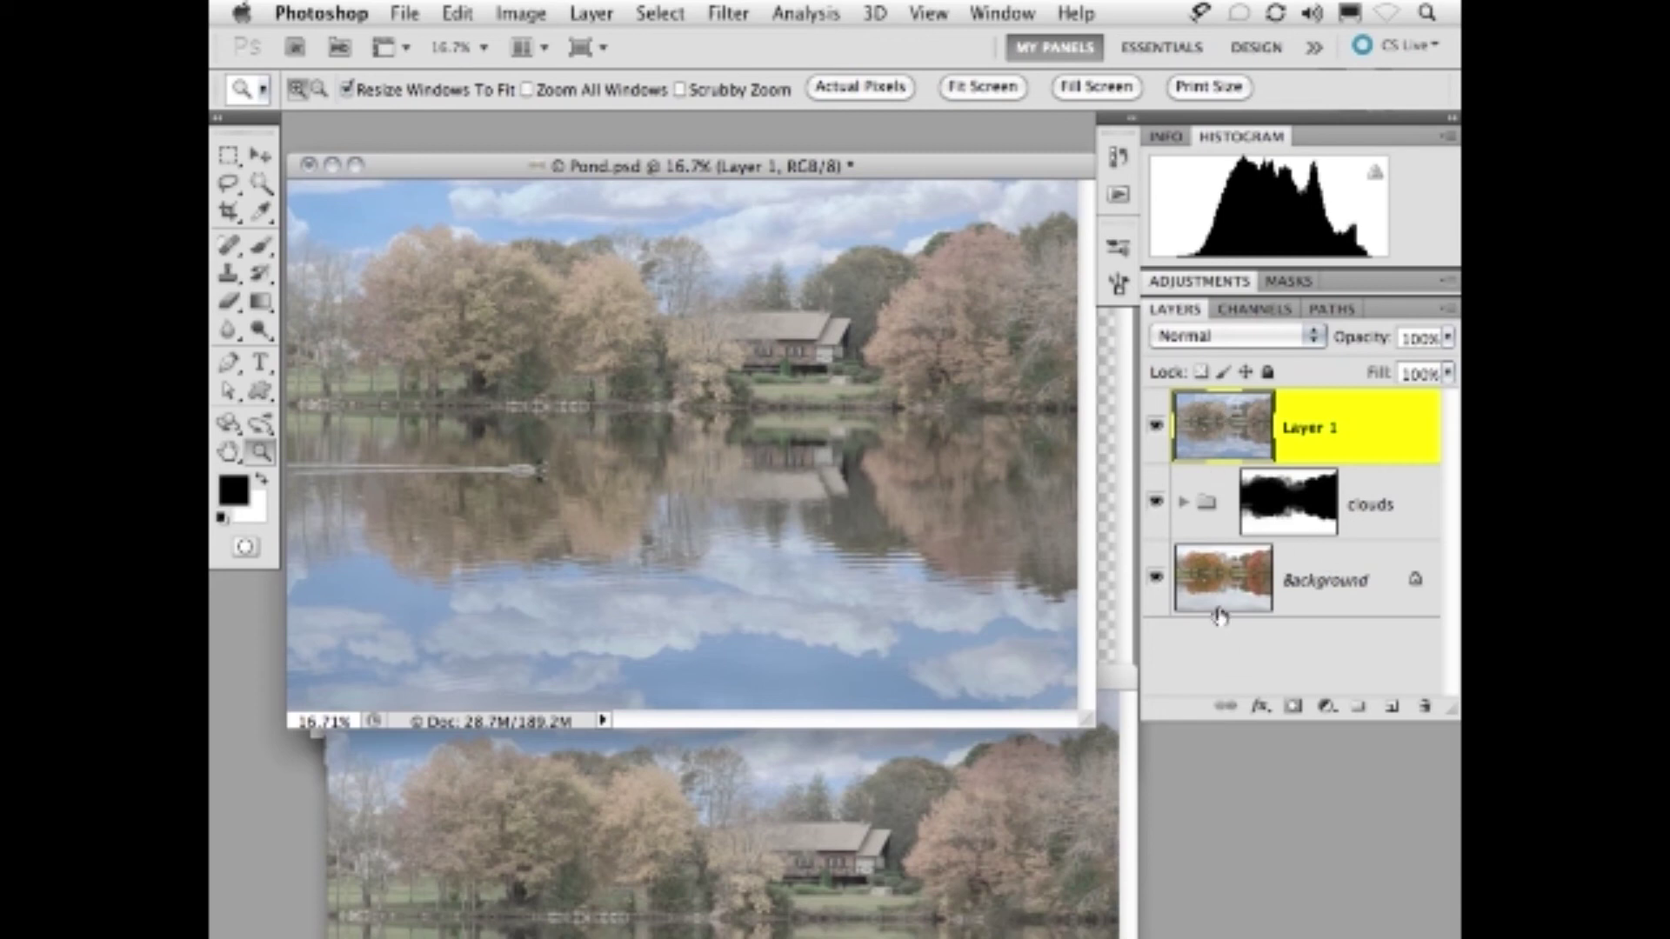
# - Rename the new Layer 1 to 'contrast'
pyautogui.doubleClick(1298, 432)
pyautogui.write('contrast')
pyautogui.press('Return')
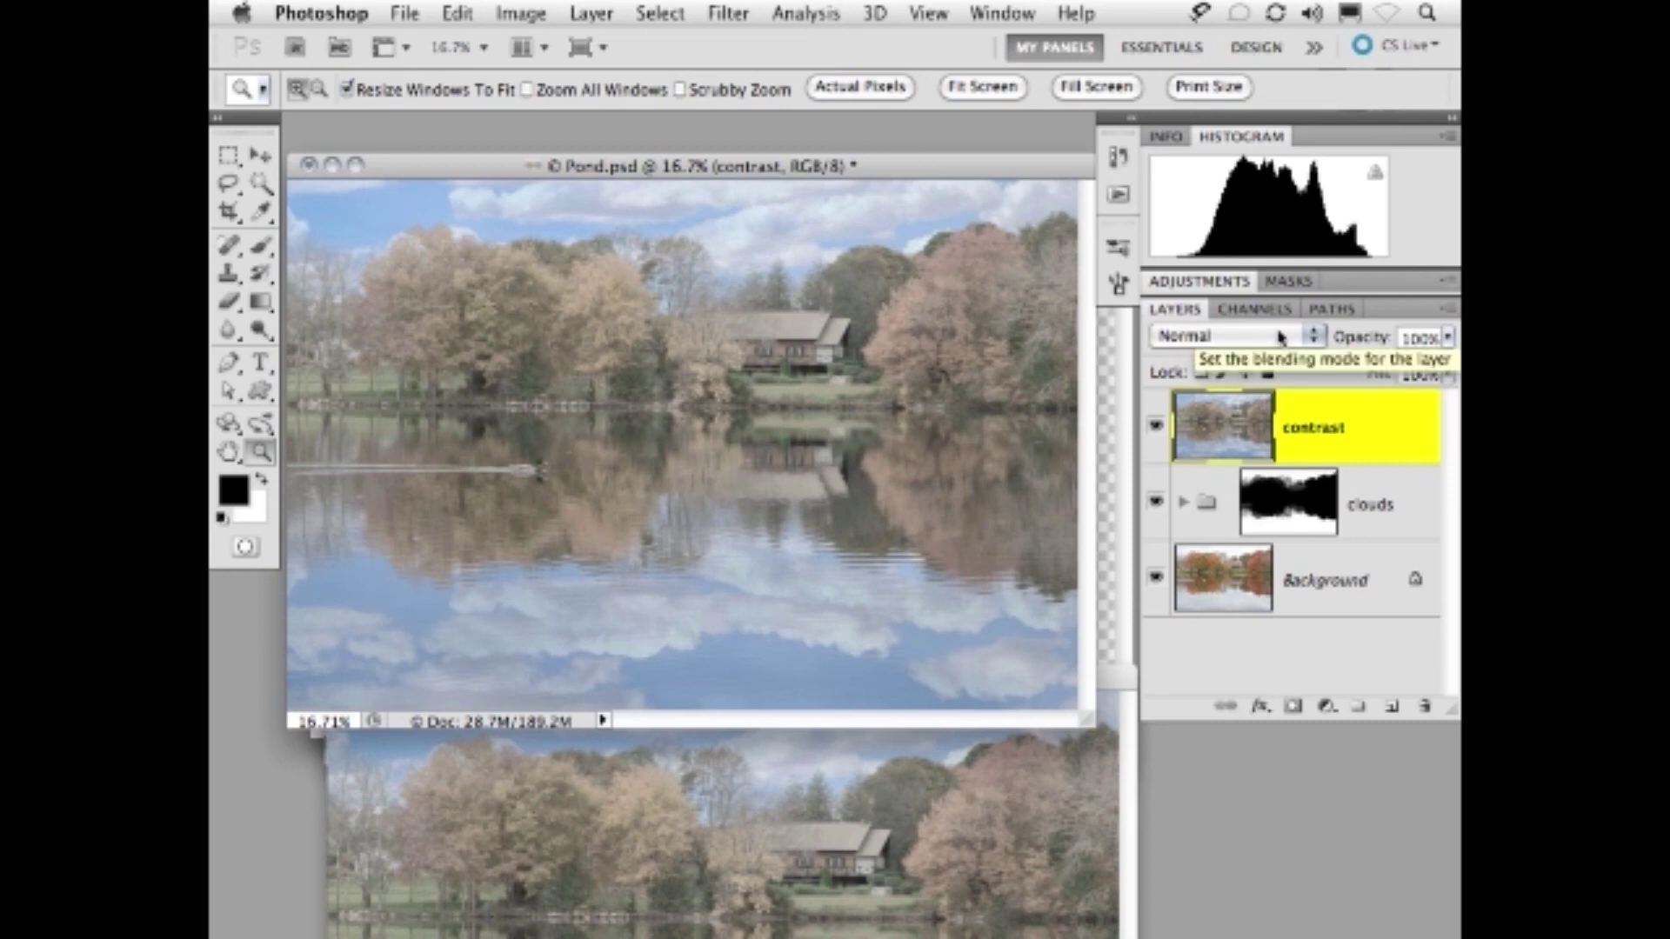
# - Set the contrast layer's blend mode to Luminosity and toggle its visibility to compare
pyautogui.click(1274, 336)
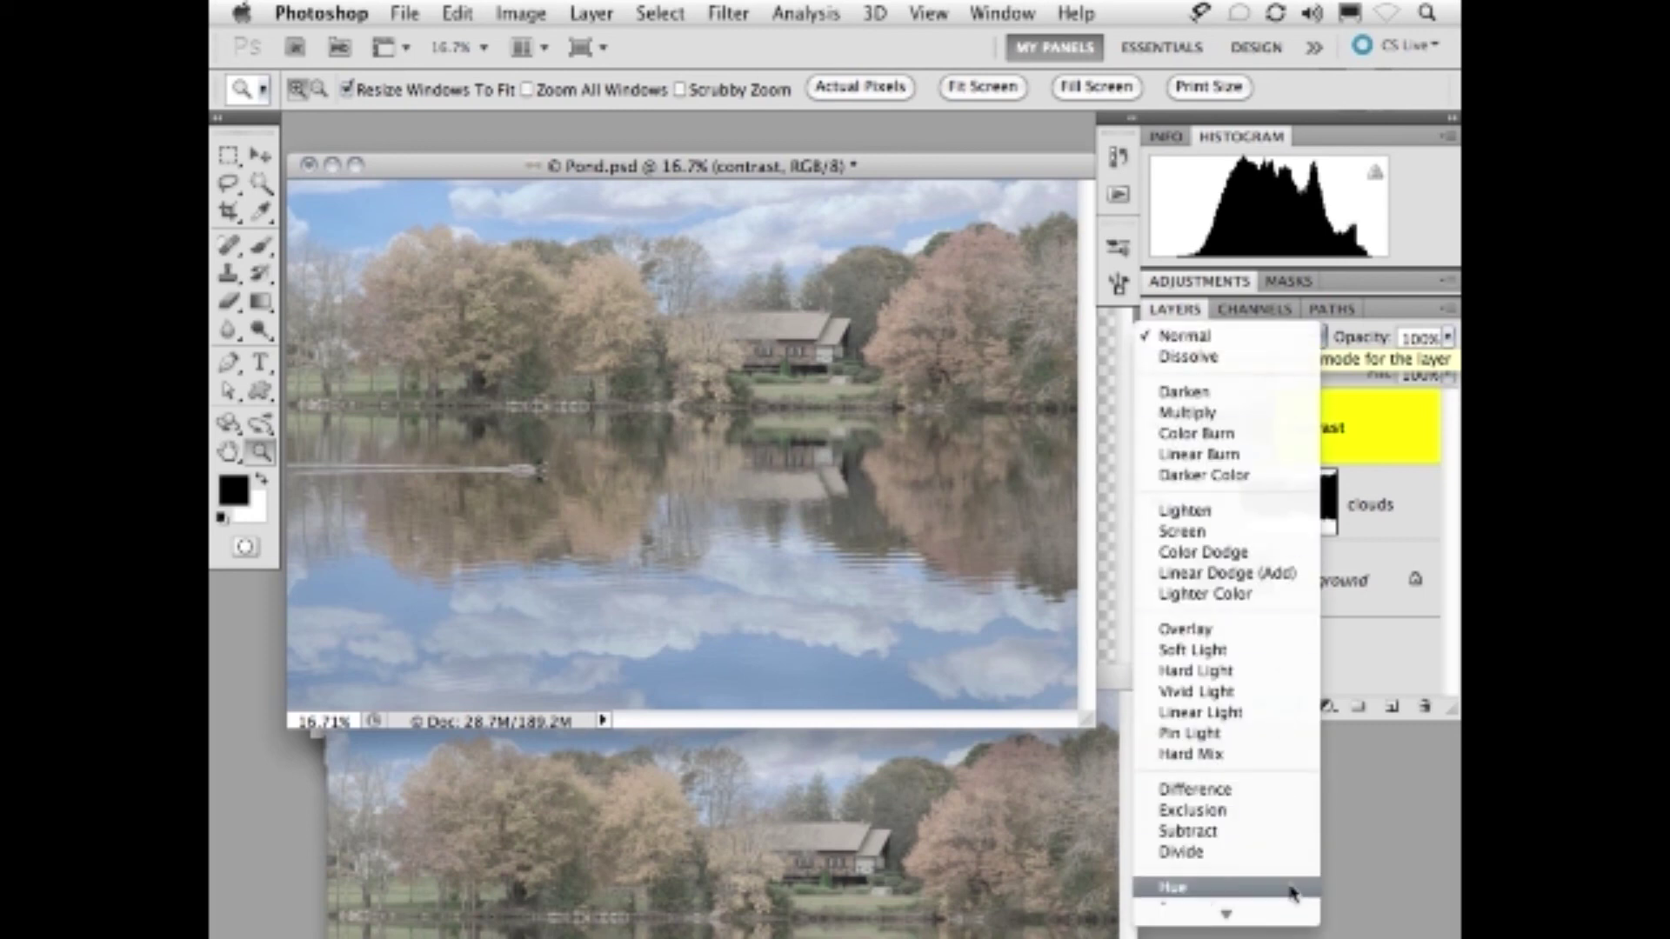
pyautogui.moveTo(1291, 895)
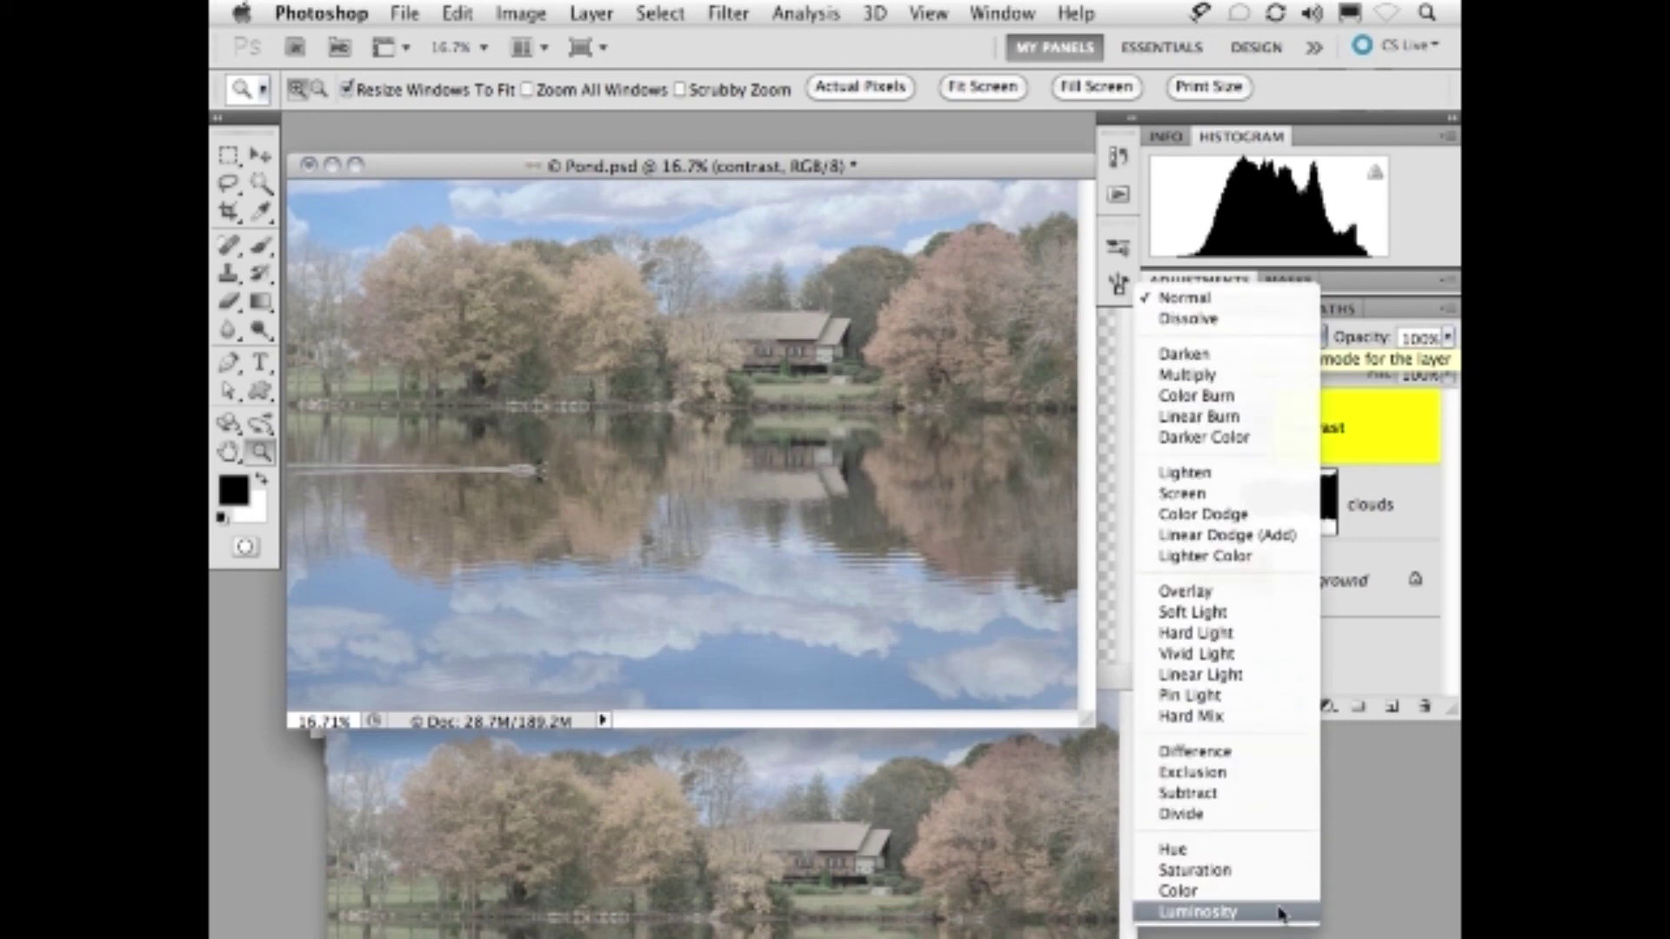
pyautogui.click(1278, 912)
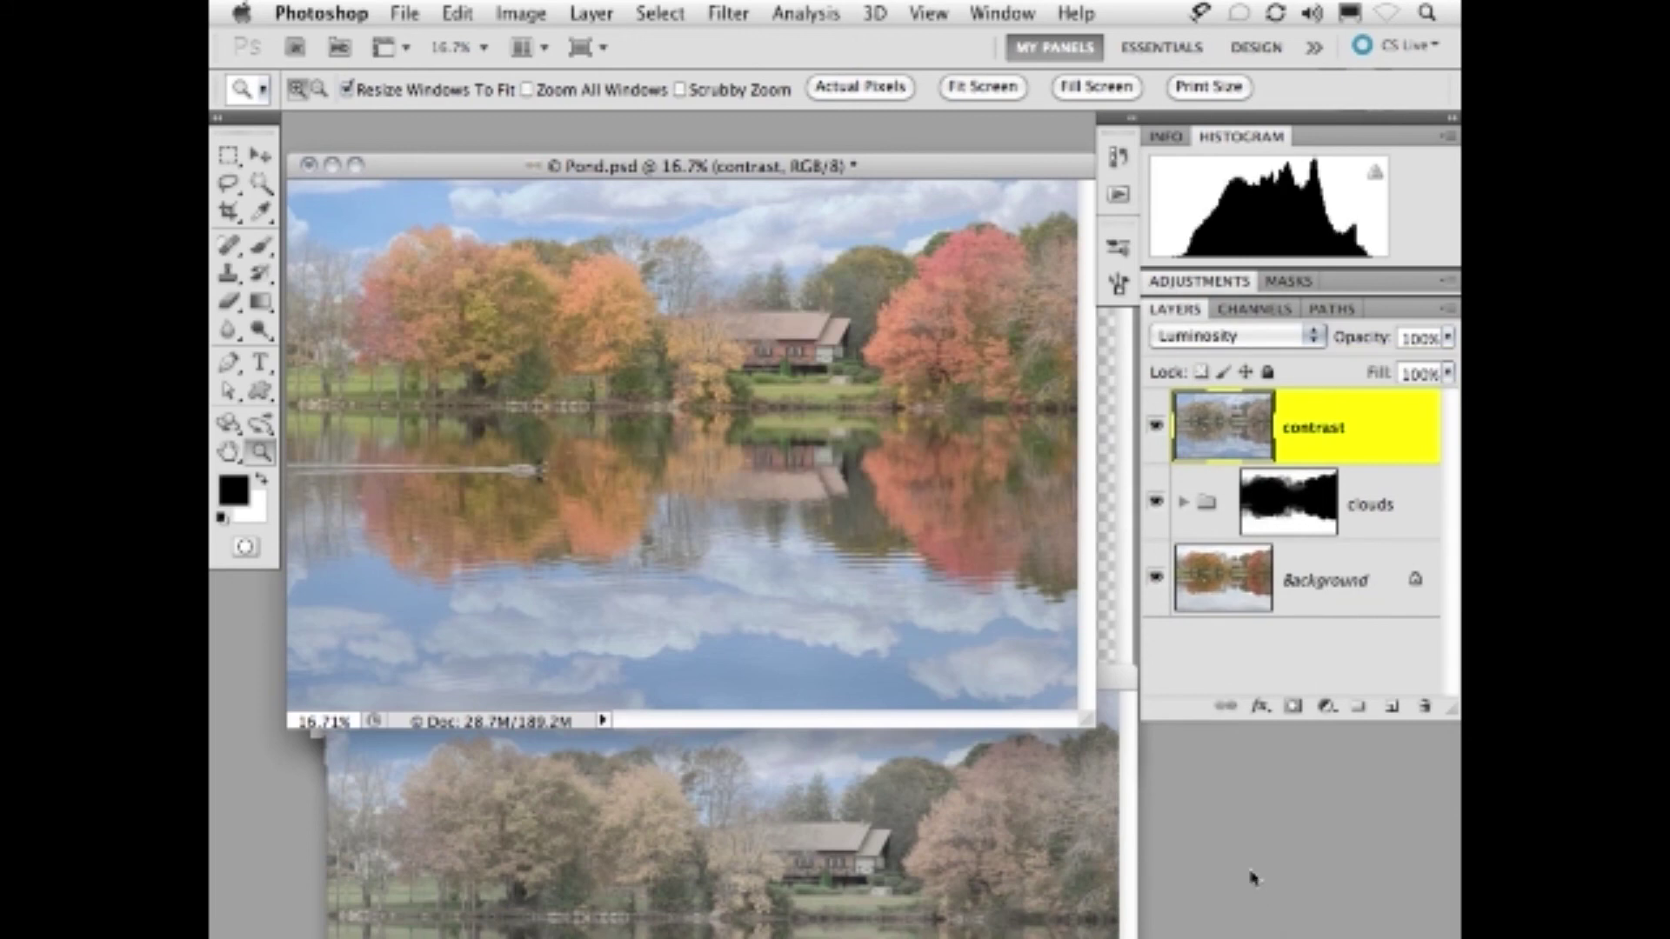
pyautogui.click(1156, 427)
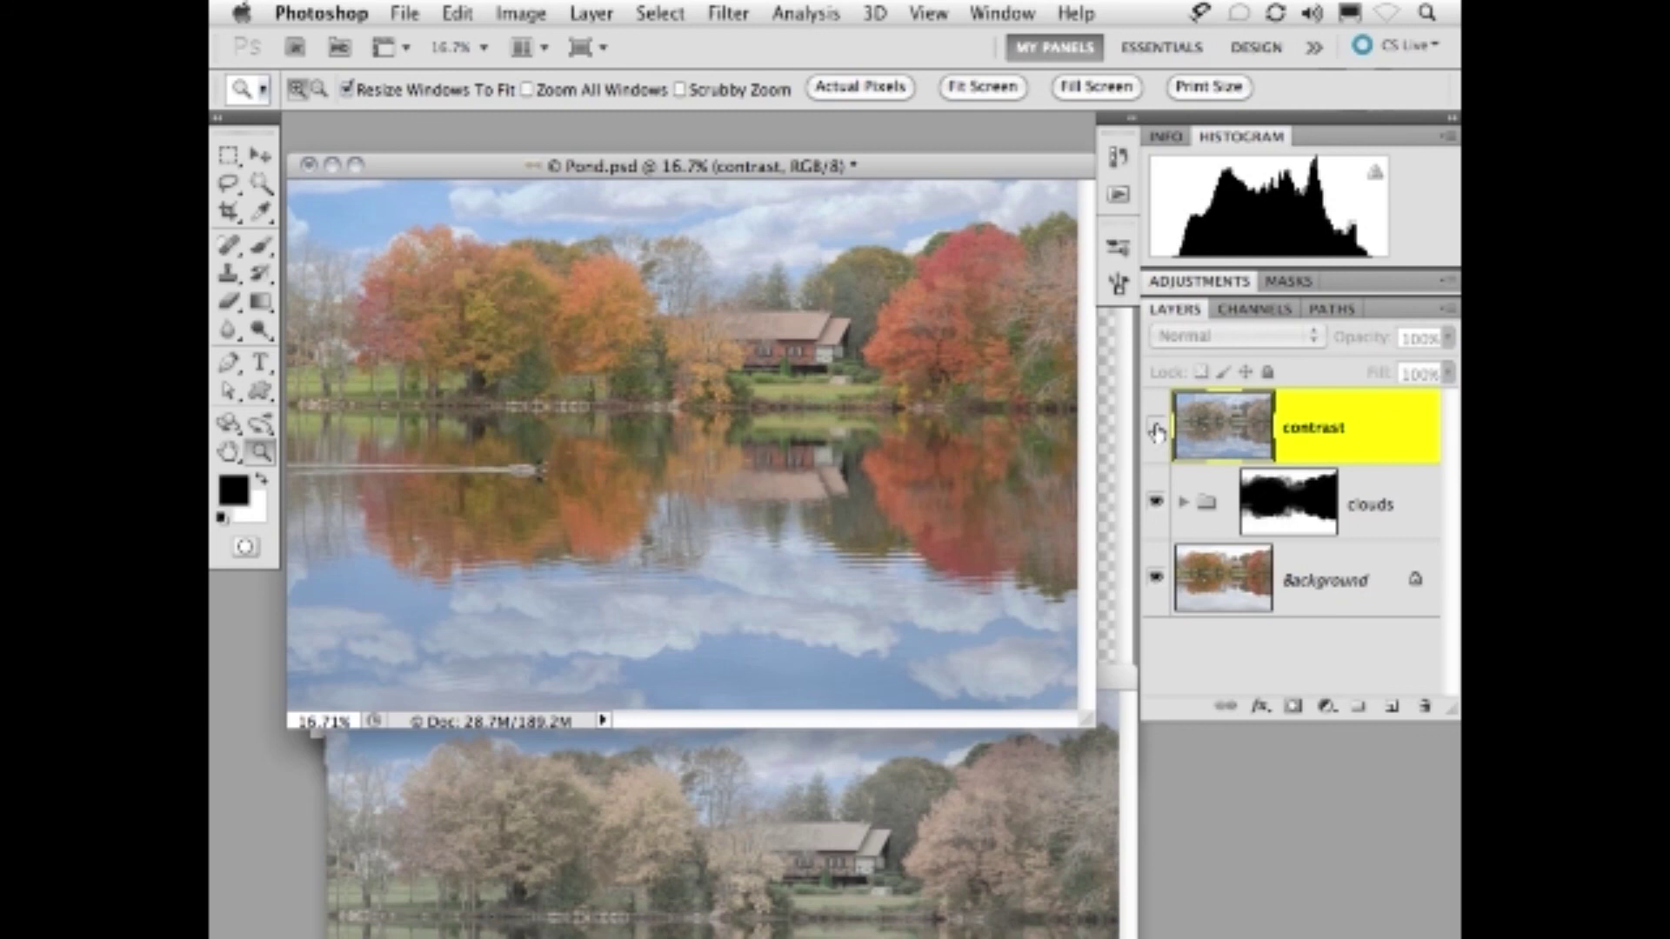
pyautogui.click(1156, 425)
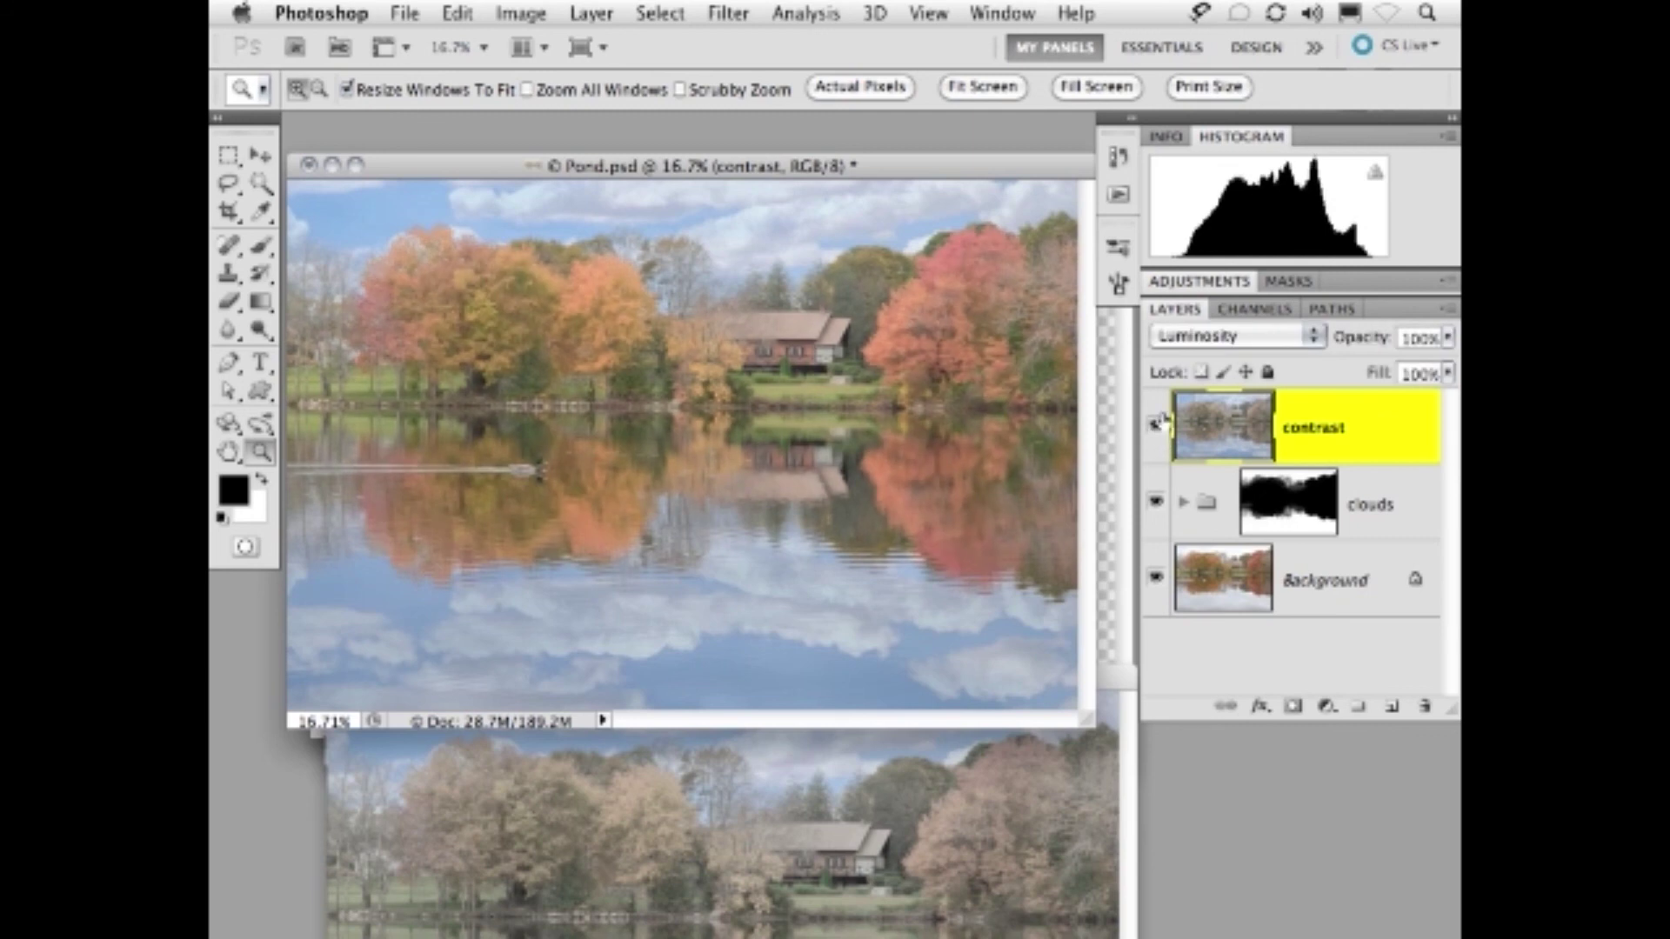